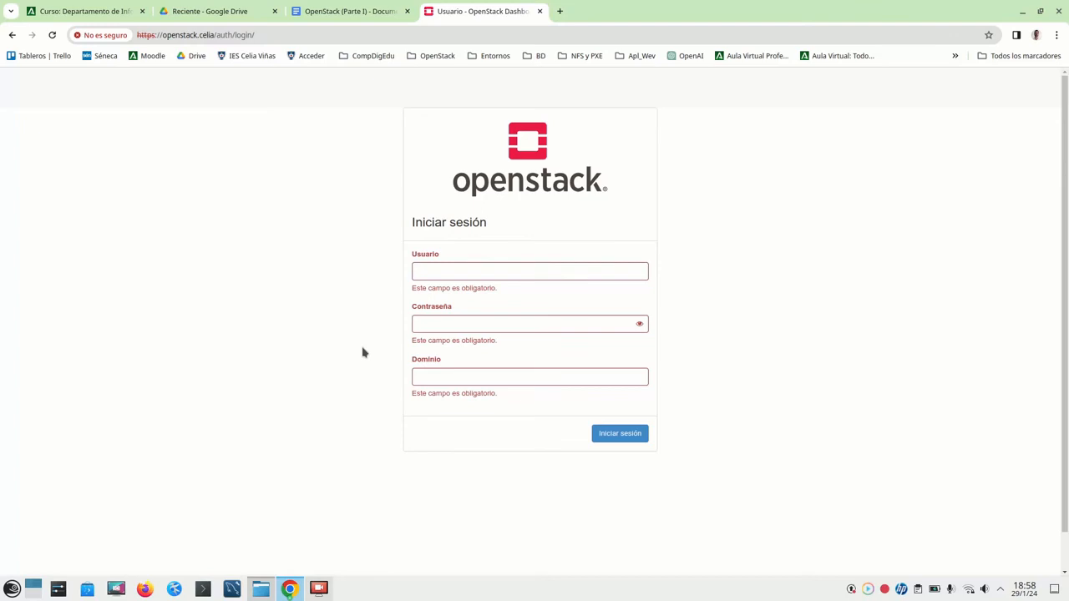
# - Sign in with the account's user name, password and domain Default
pyautogui.click(474, 276)
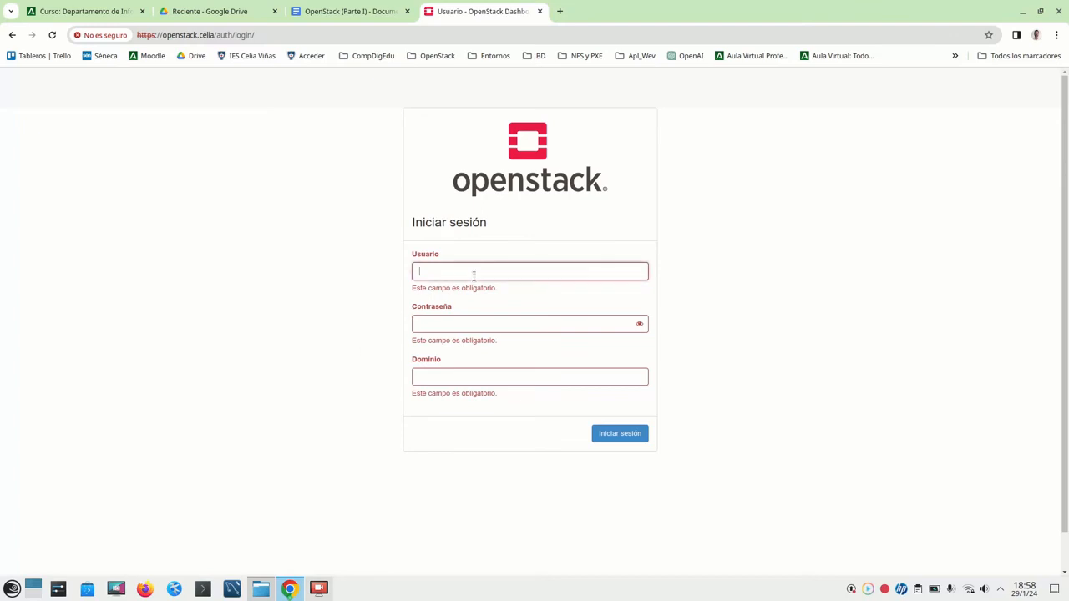
pyautogui.press('Tab')
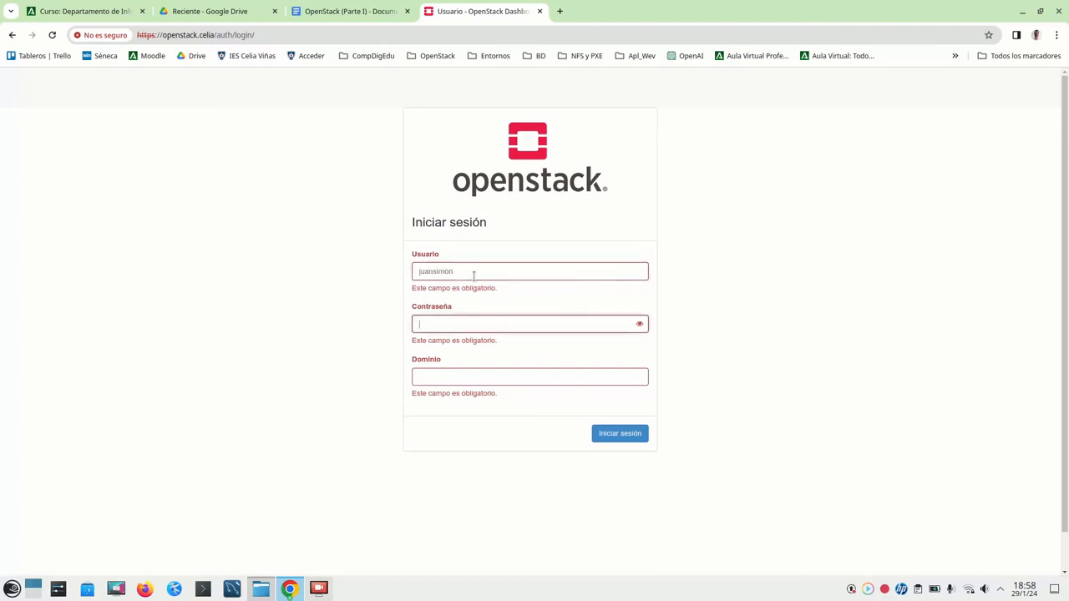
pyautogui.write('*********')
pyautogui.click(474, 380)
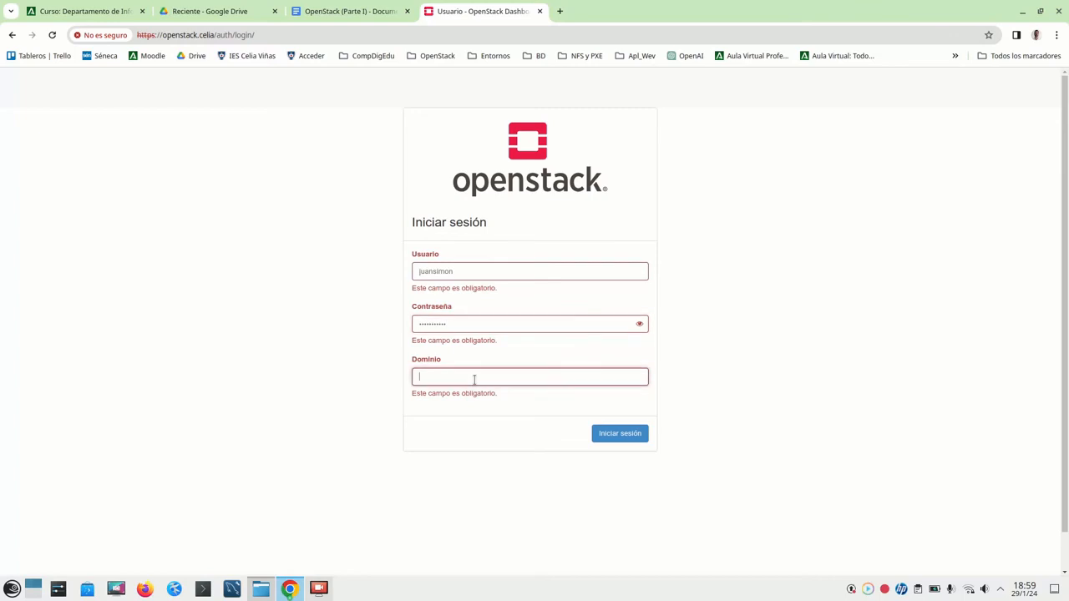
pyautogui.write('Default')
pyautogui.click(630, 435)
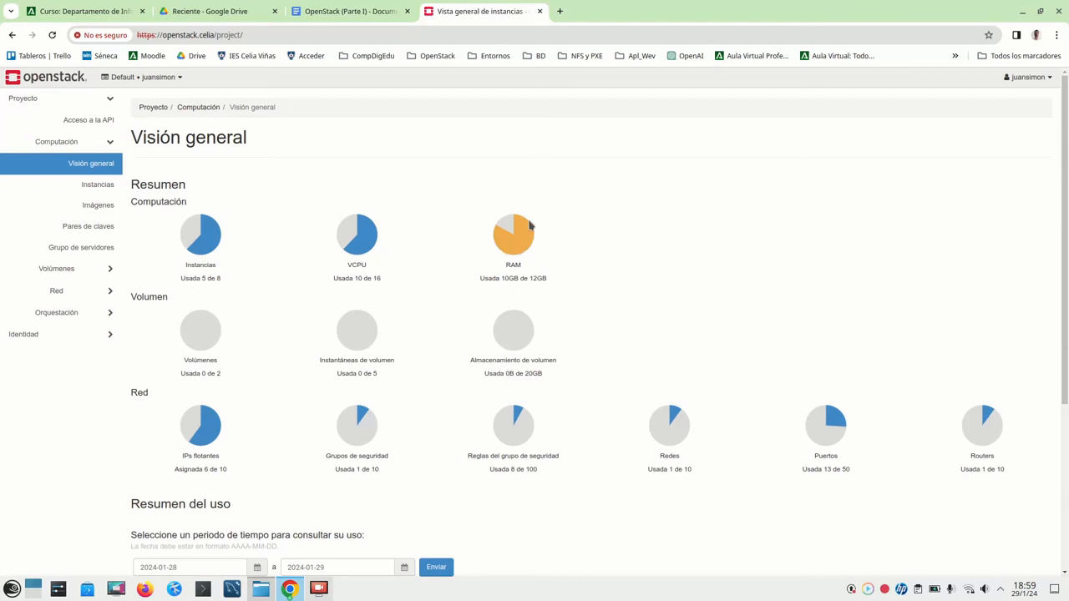
# - Open the project's Instances list
pyautogui.click(104, 189)
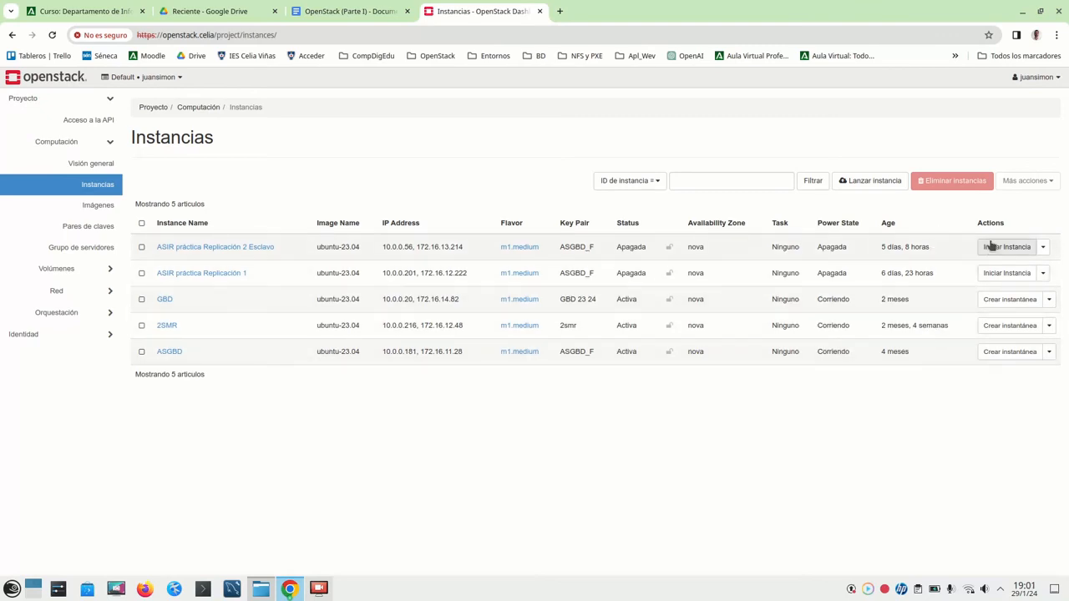
pyautogui.click(1044, 248)
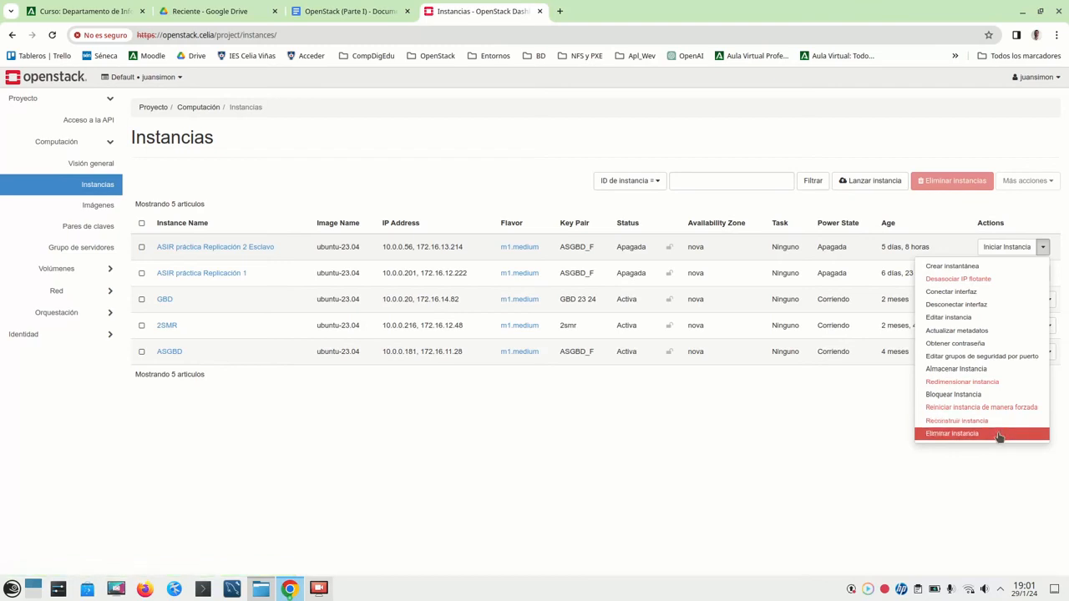
pyautogui.click(743, 443)
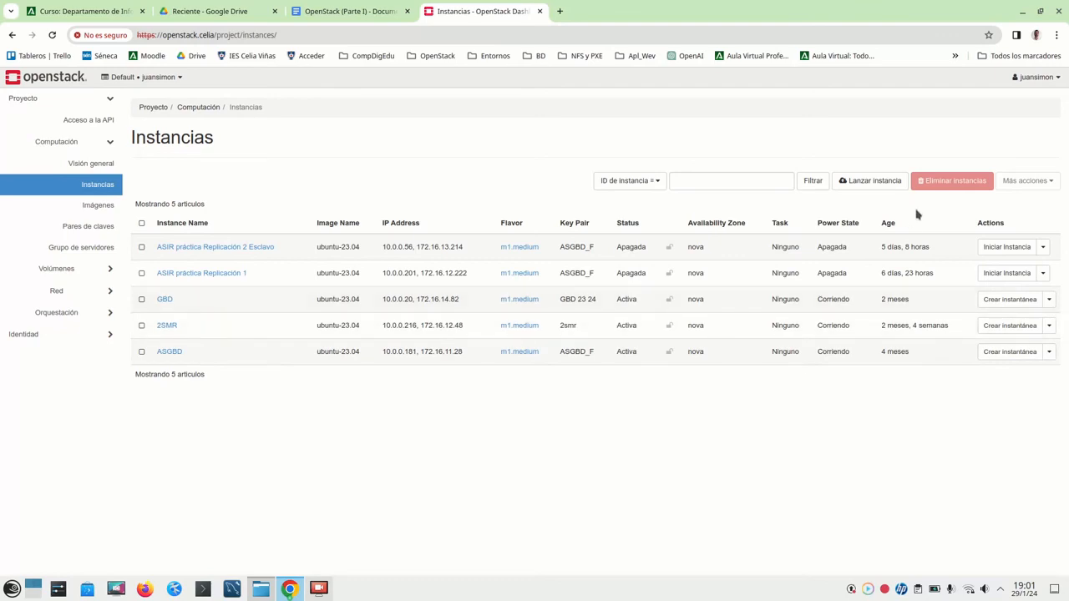
# - Launch a new instance named Prueba, leaving the description empty, and move to the boot source step
pyautogui.click(868, 186)
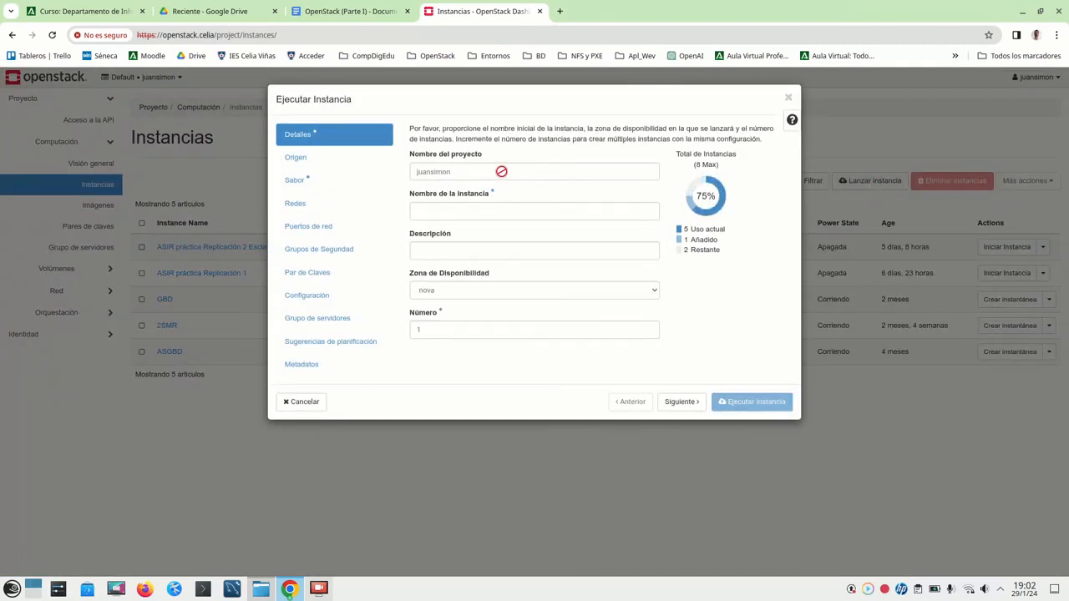
pyautogui.click(478, 212)
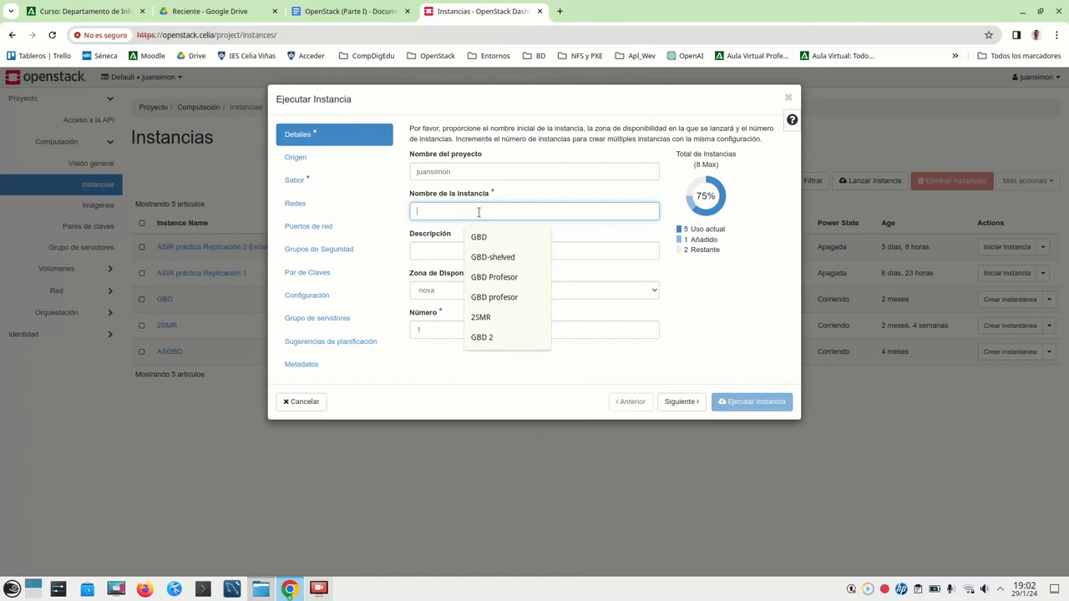
pyautogui.write('Prueba')
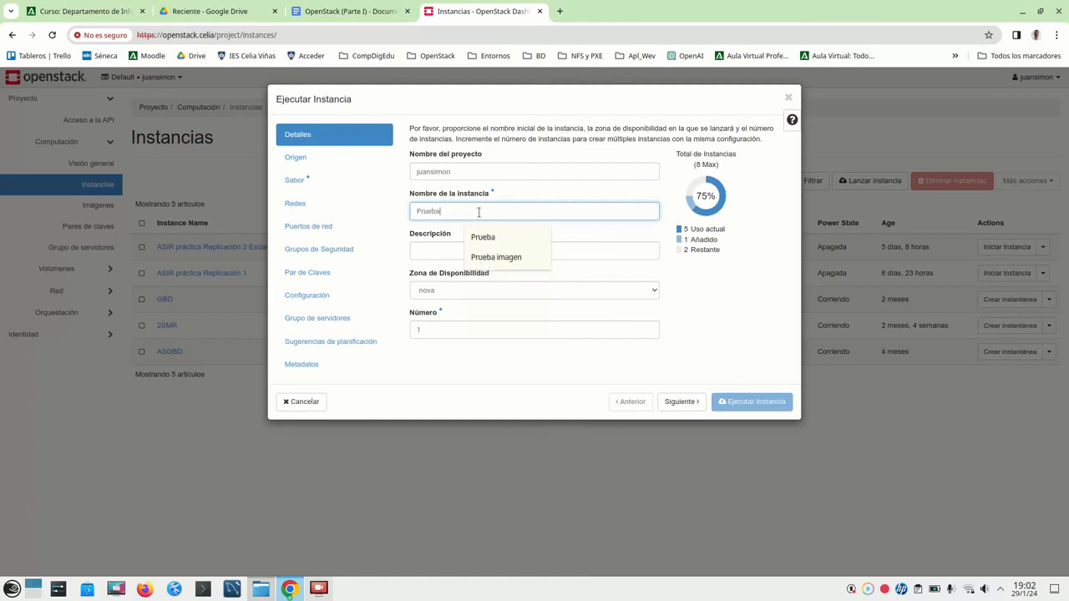
pyautogui.click(443, 249)
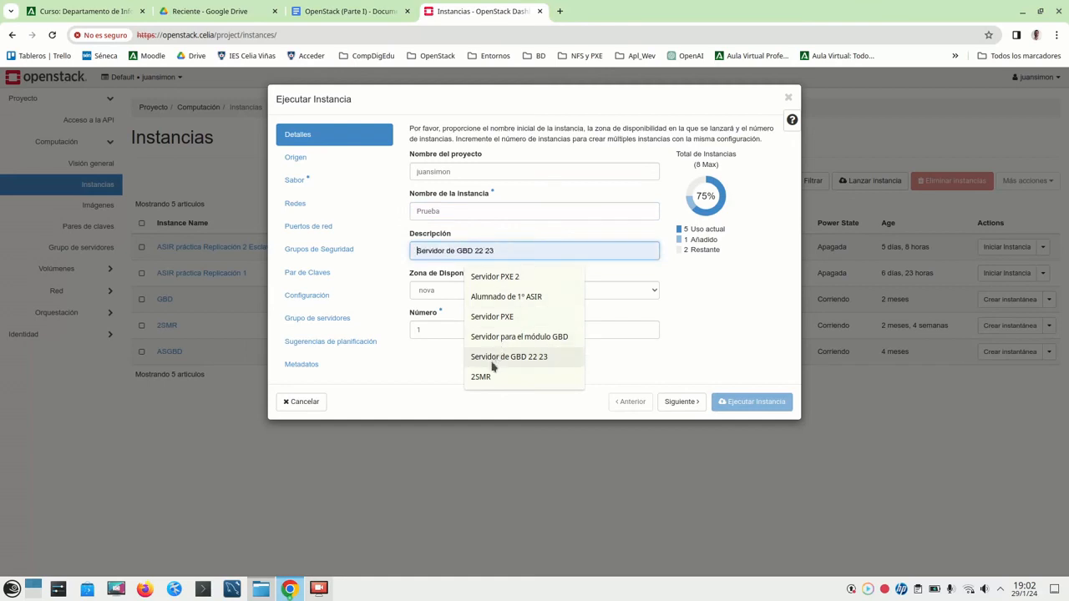
pyautogui.click(532, 237)
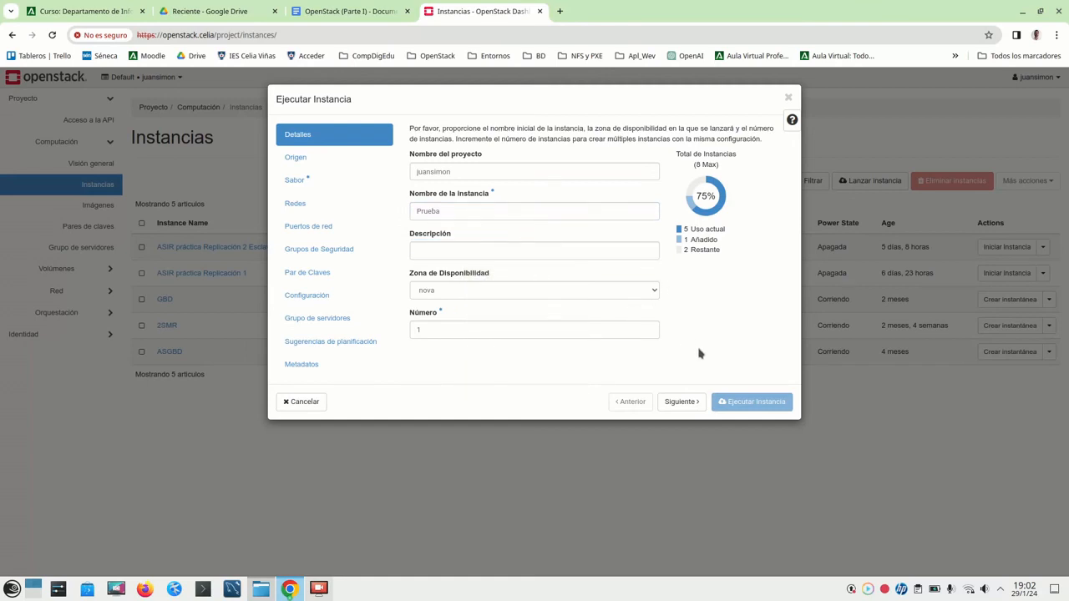
pyautogui.click(680, 402)
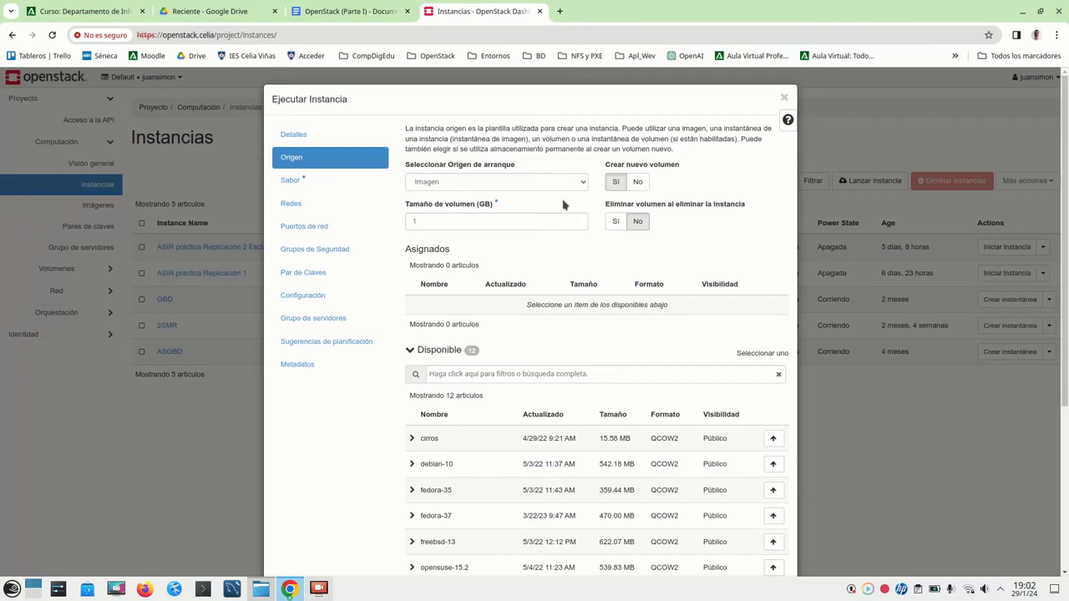
# - Set Create New Volume to No and allocate ubuntu-23.04 as the boot image
pyautogui.click(641, 184)
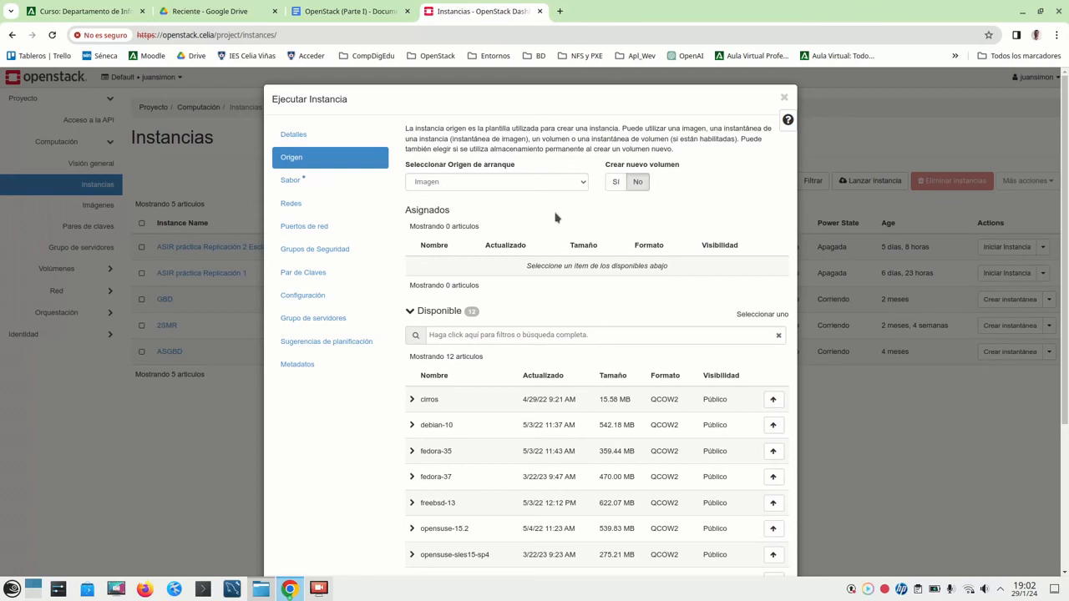
pyautogui.scroll(-2, 556, 218)
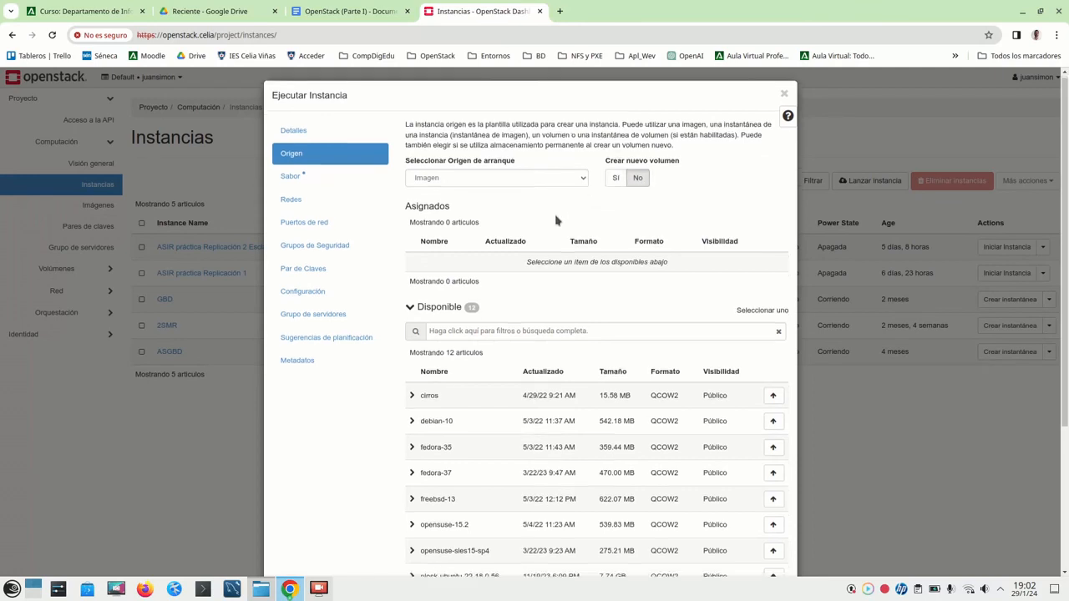
pyautogui.scroll(1, 557, 218)
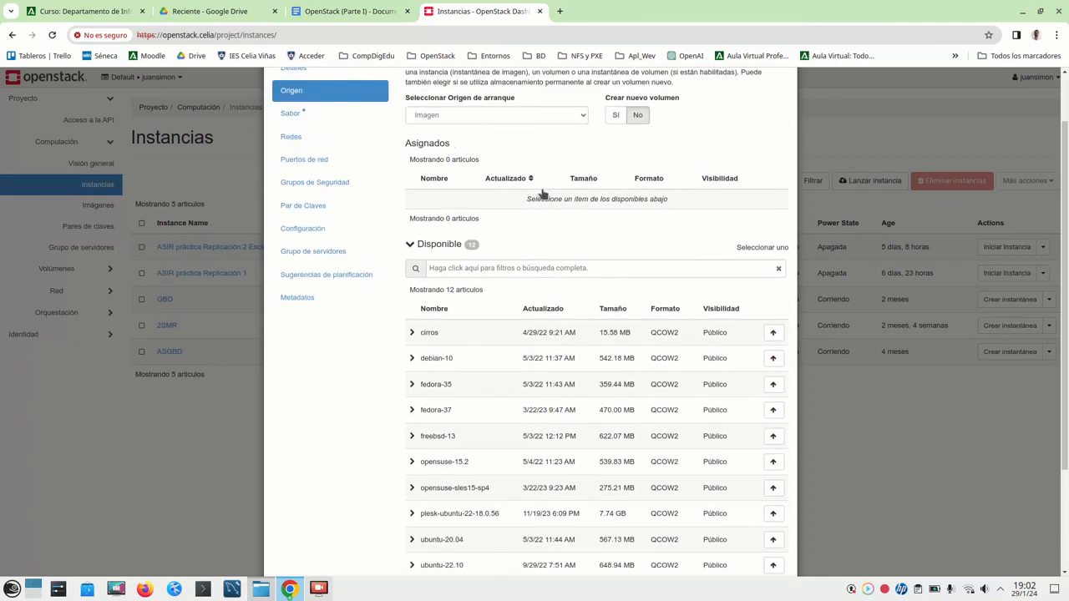
pyautogui.scroll(-2, 470, 278)
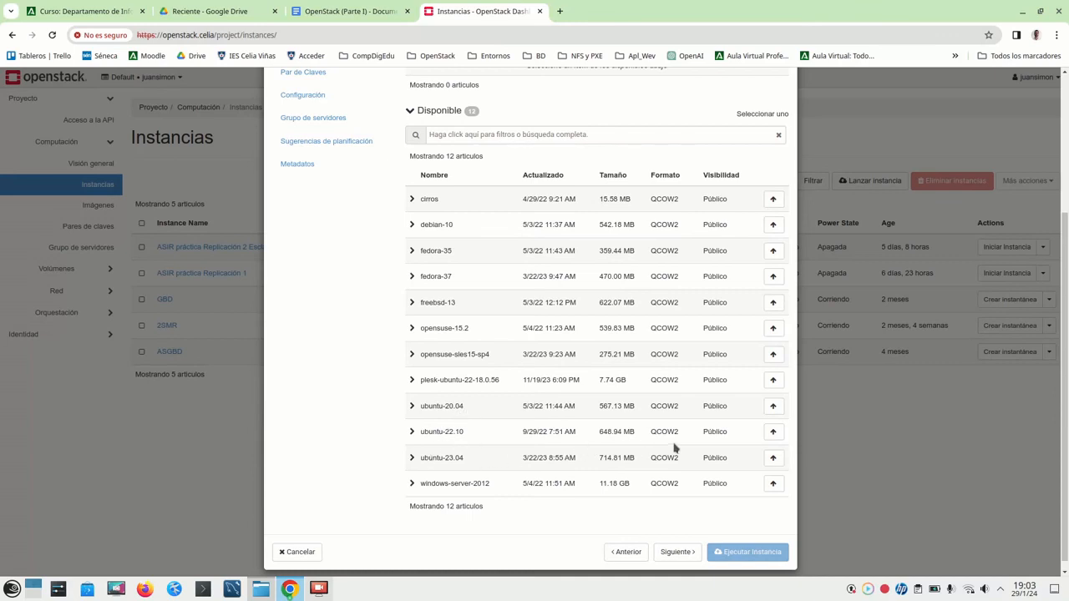
pyautogui.click(773, 458)
pyautogui.scroll(3, 620, 233)
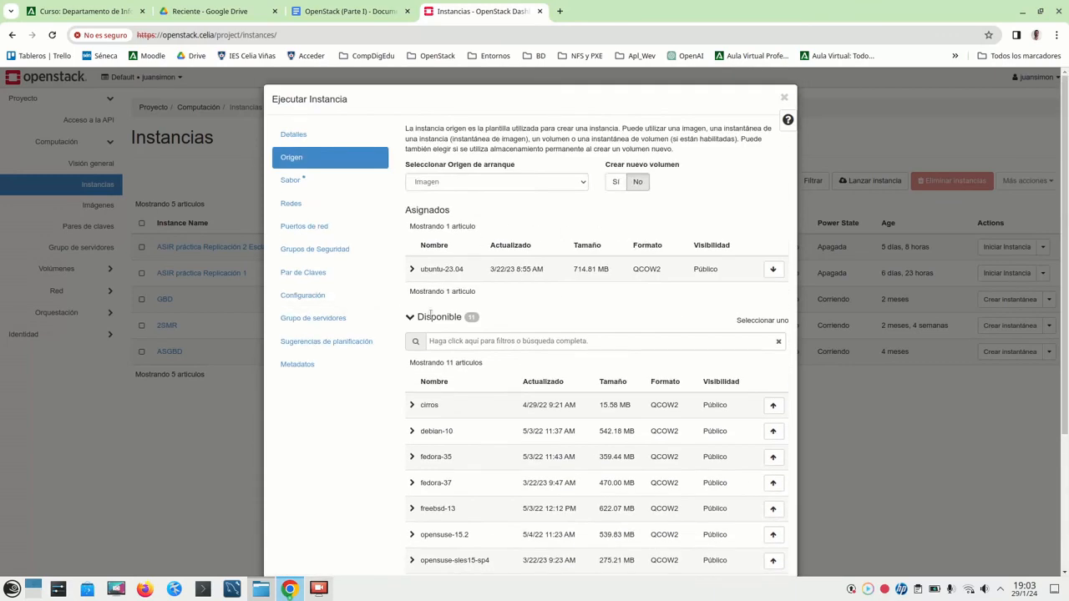
pyautogui.scroll(-3, 725, 356)
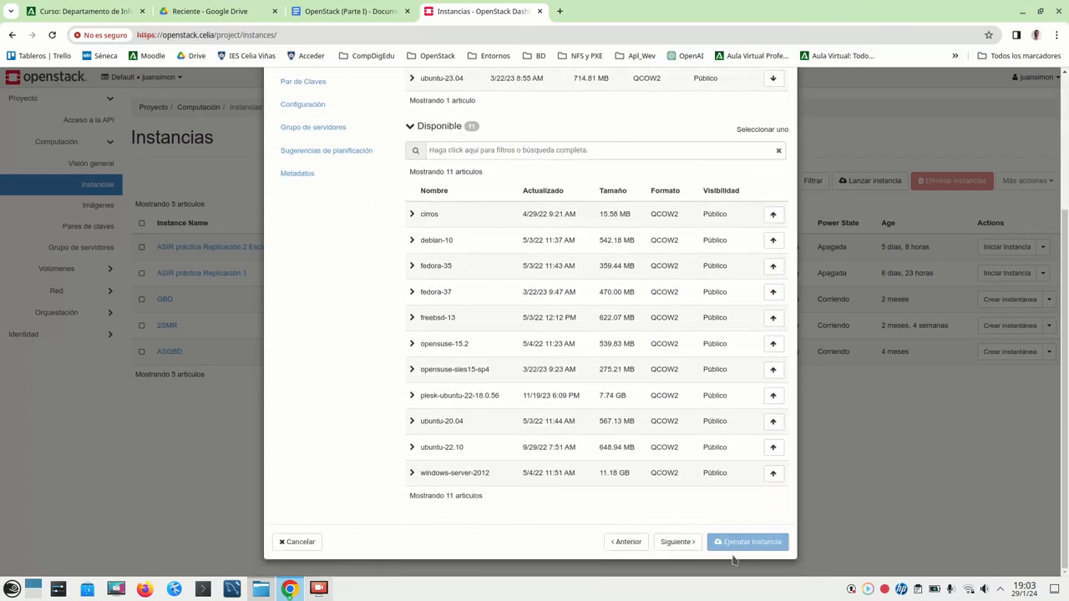
# - Allocate the m1.medium flavor and advance to the Networks step
pyautogui.click(677, 542)
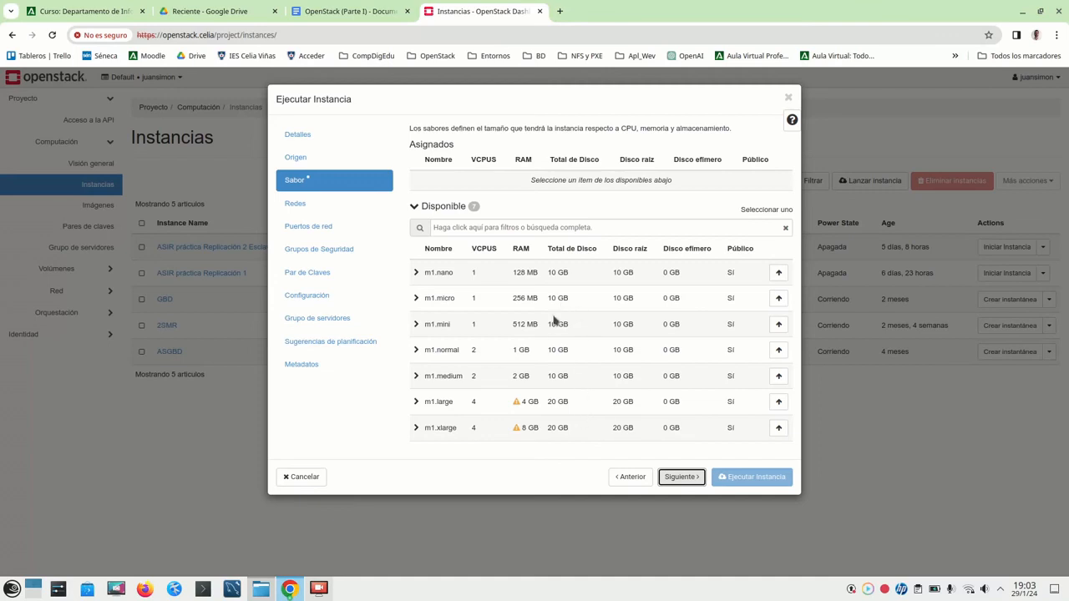
pyautogui.click(777, 377)
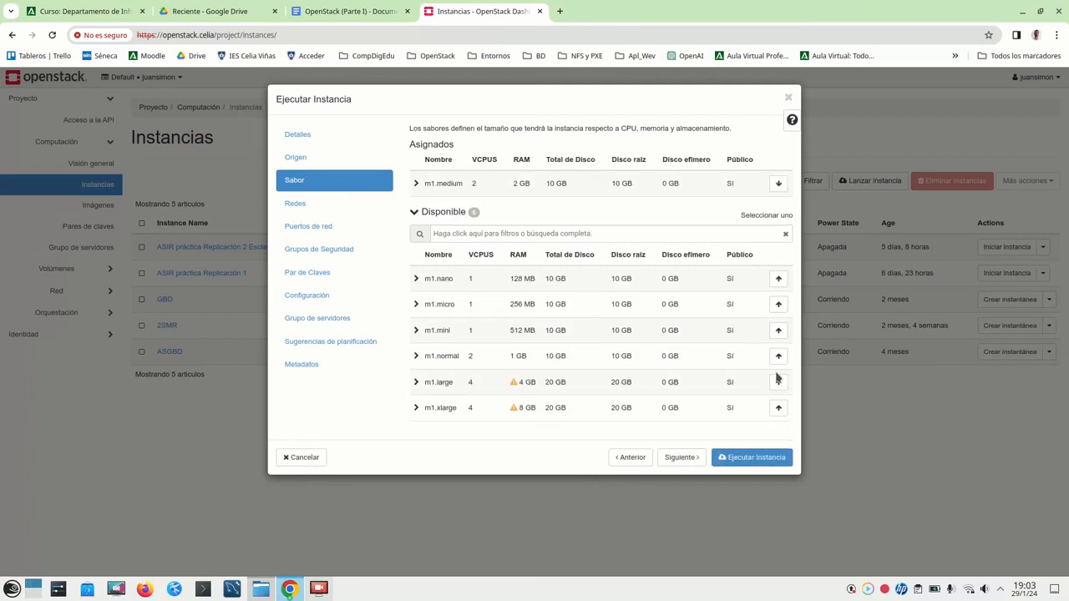
pyautogui.click(677, 457)
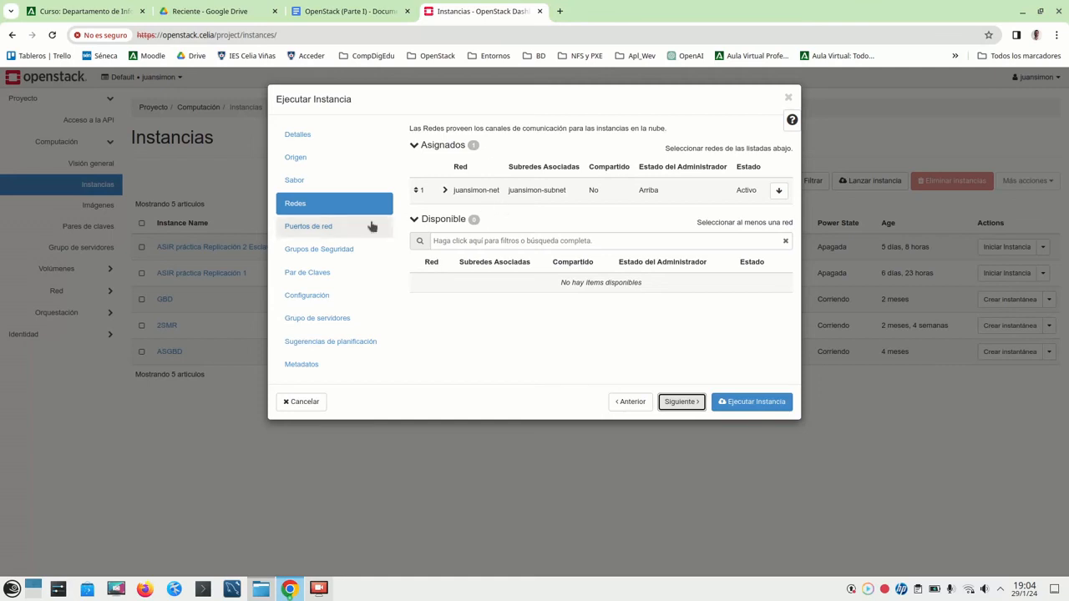
# - Review the network ports and security groups, then begin creating a key pair
pyautogui.click(337, 229)
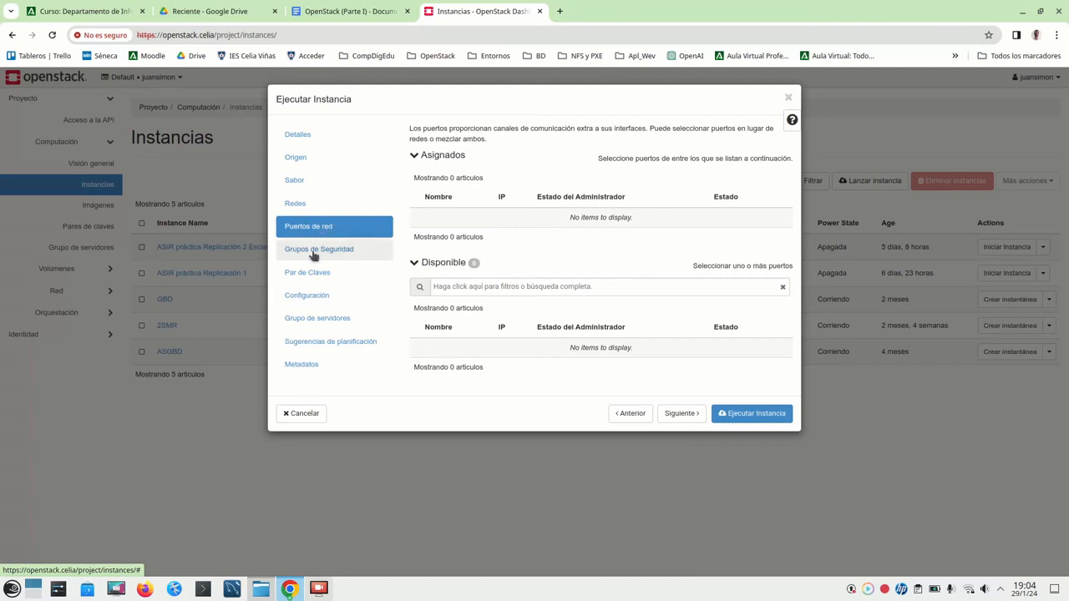
pyautogui.click(315, 253)
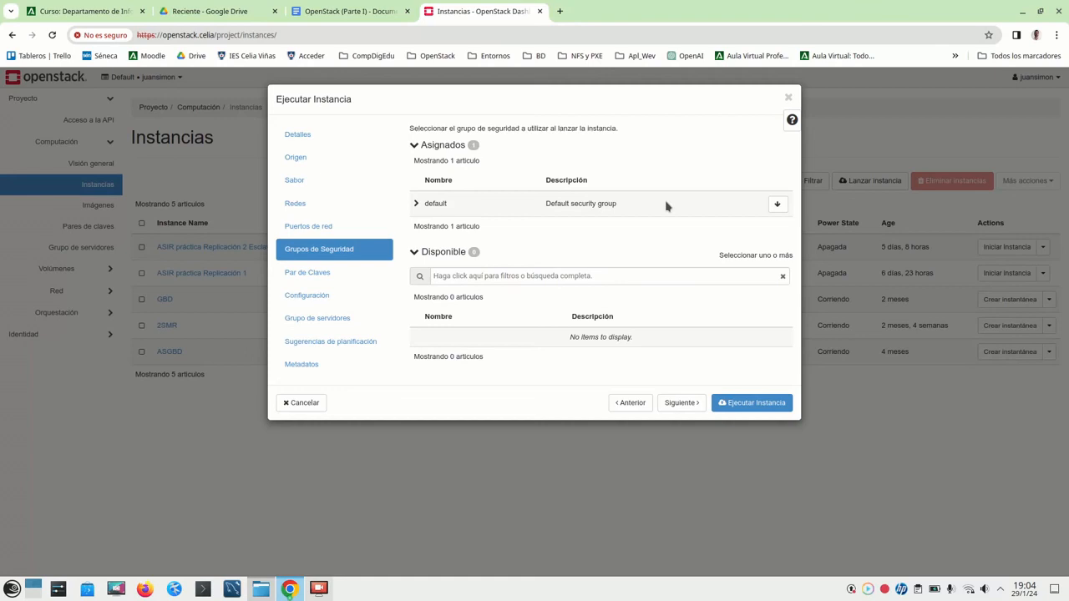
pyautogui.click(358, 276)
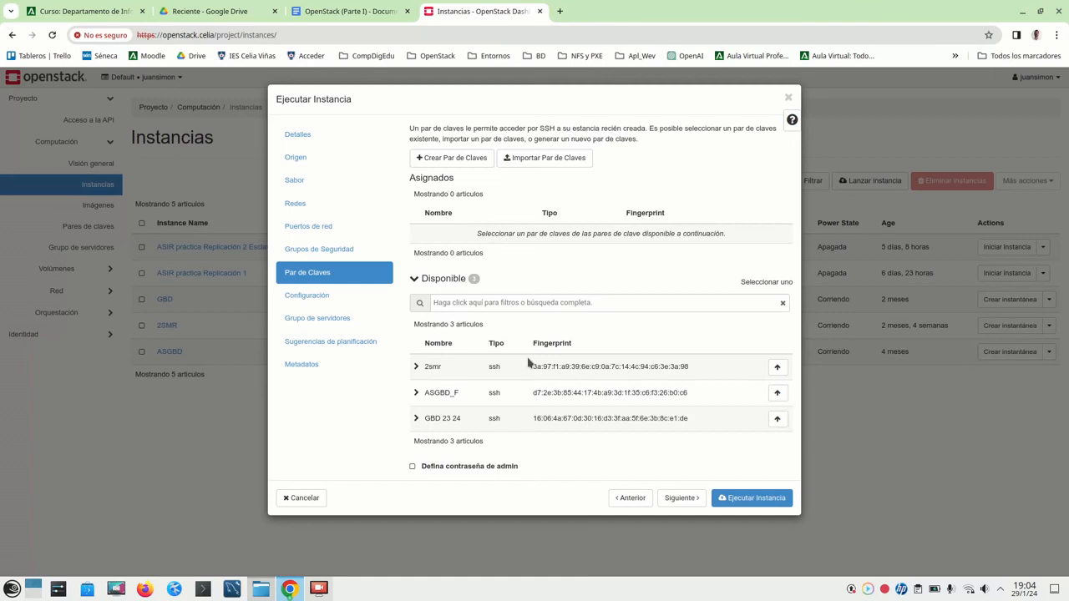
pyautogui.click(474, 161)
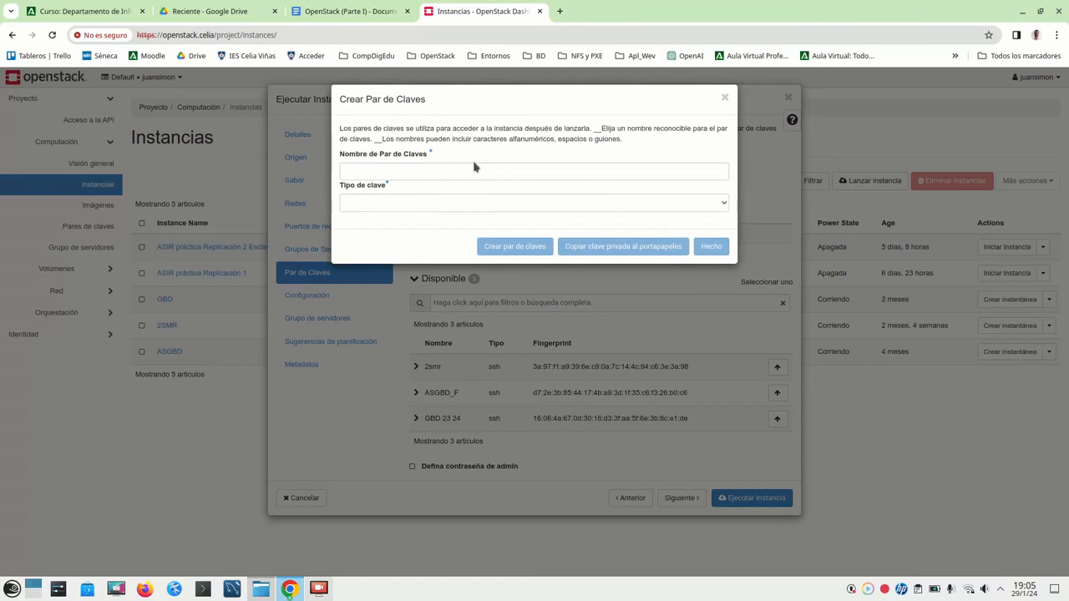
# - Create a key pair named Prueba with key type Clave SSH
pyautogui.click(474, 166)
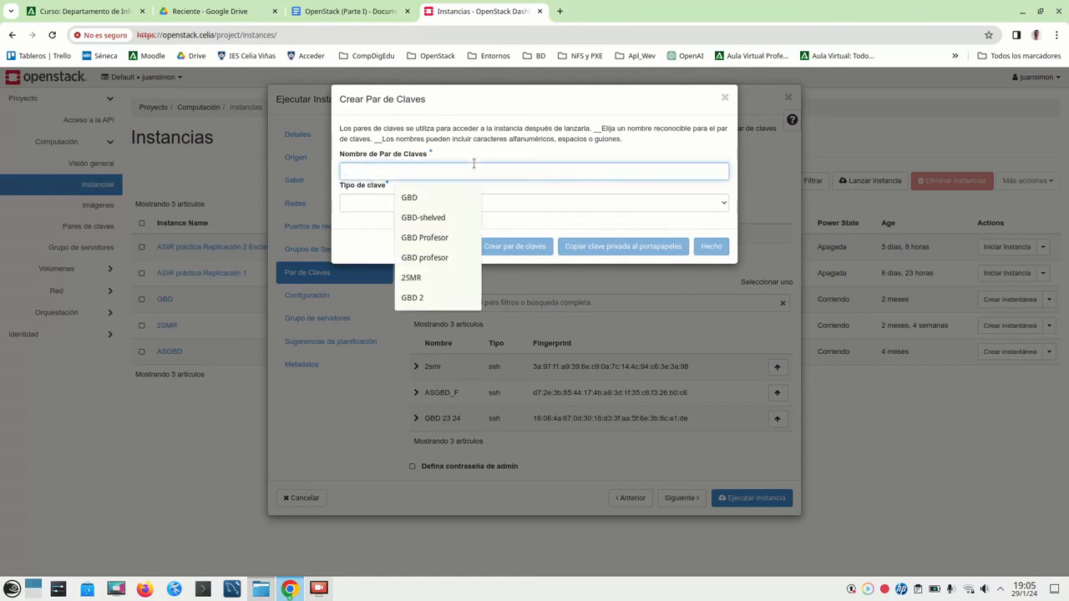
pyautogui.write('Prueba')
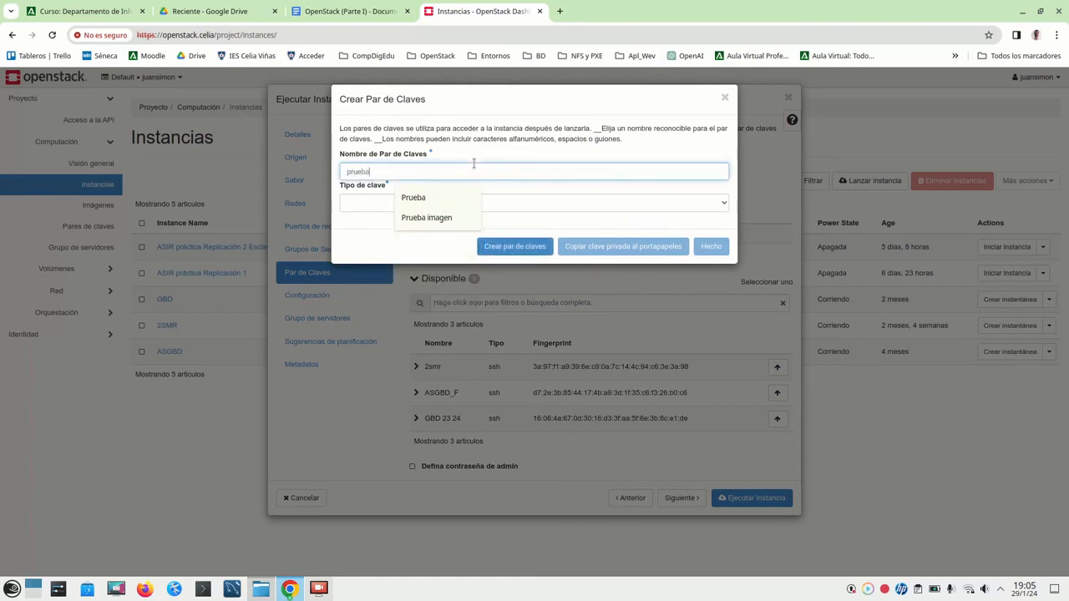
pyautogui.click(501, 205)
pyautogui.click(502, 205)
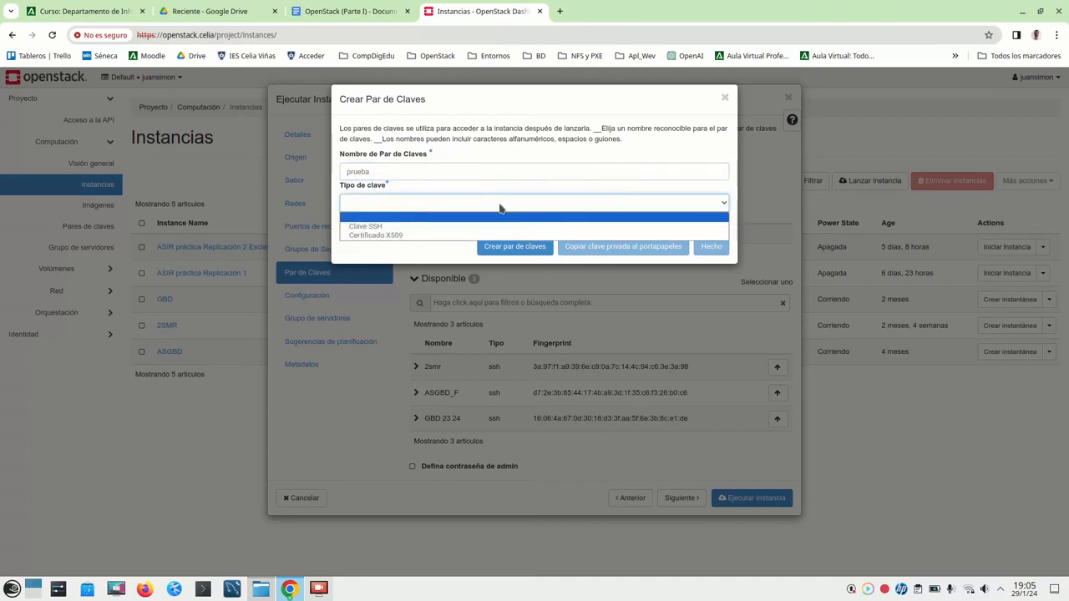
pyautogui.click(482, 227)
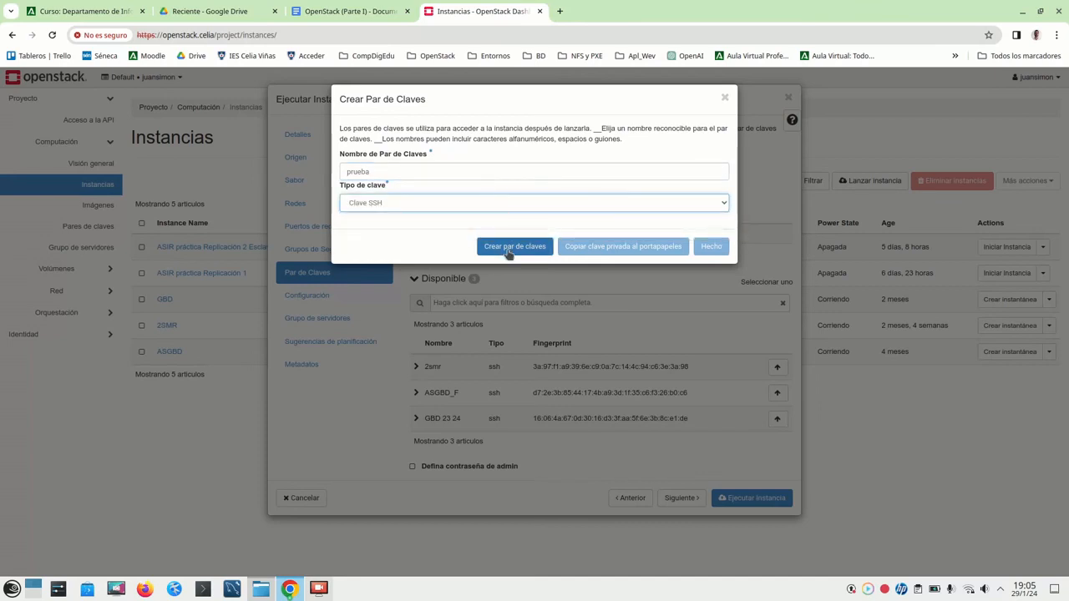
pyautogui.click(507, 249)
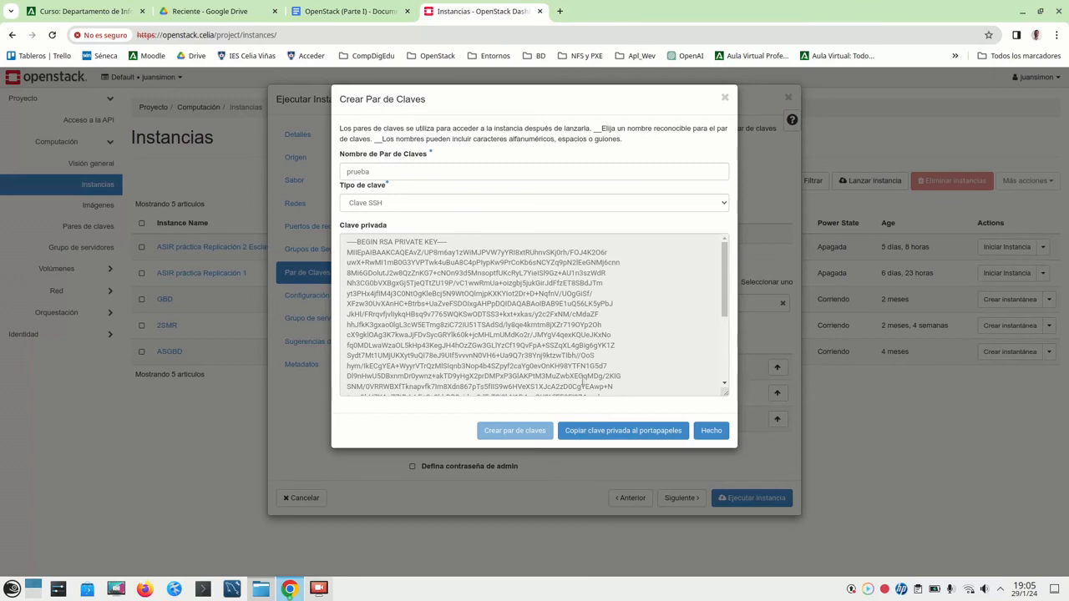
# - Copy the prueba private key to the clipboard, finish the key pair, and minimize Chrome
pyautogui.click(620, 431)
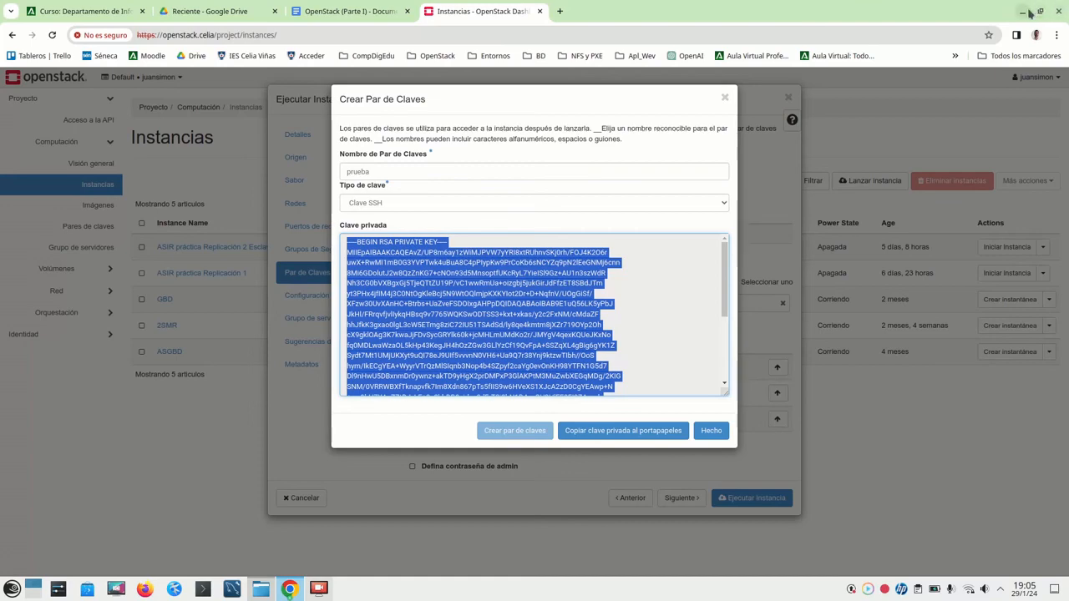
pyautogui.click(717, 433)
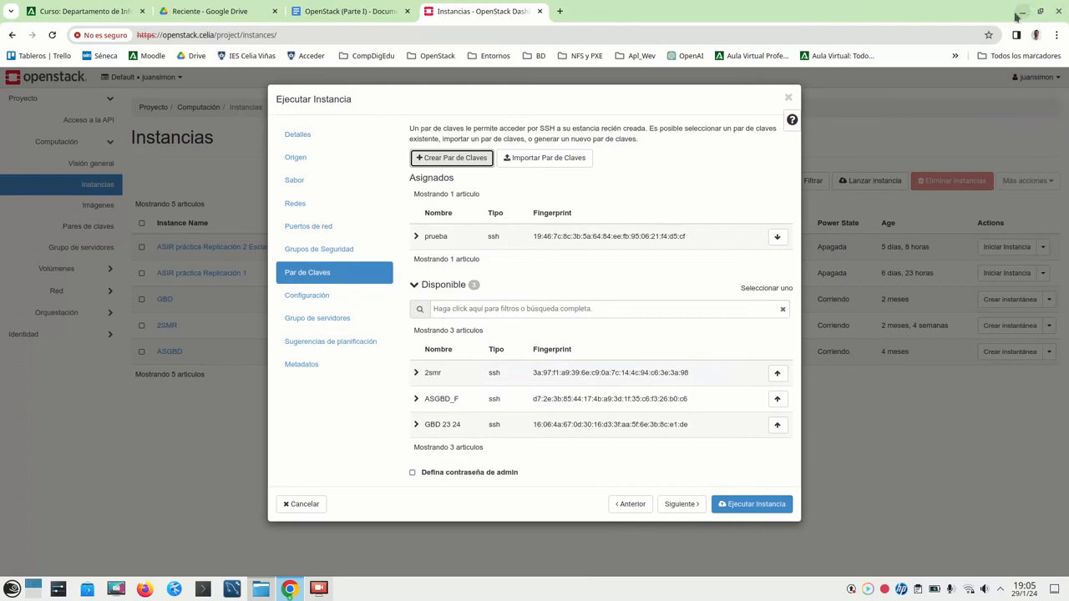
pyautogui.click(1020, 13)
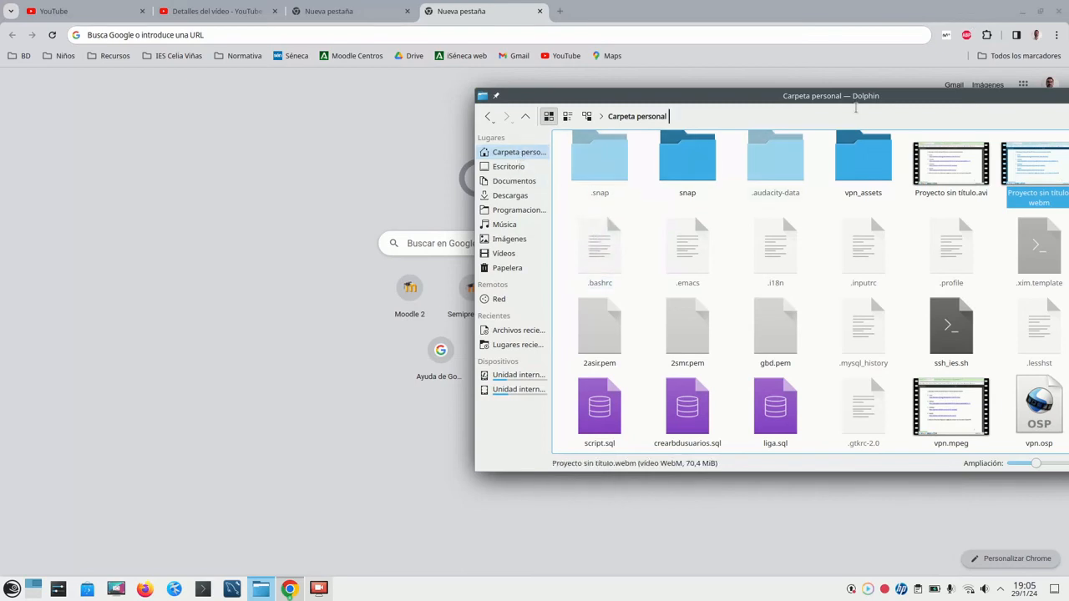
# - Create a new empty text file named prueba.pem in Dolphin's home folder
pyautogui.moveTo(909, 100); pyautogui.dragTo(643, 64)
pyautogui.rightClick(843, 375)
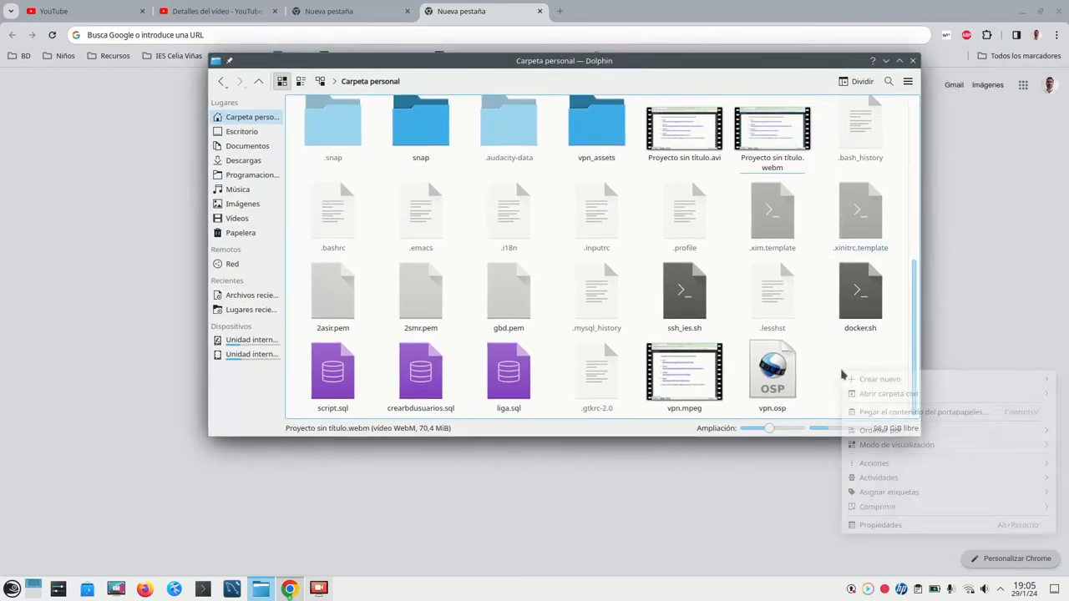
pyautogui.moveTo(862, 380)
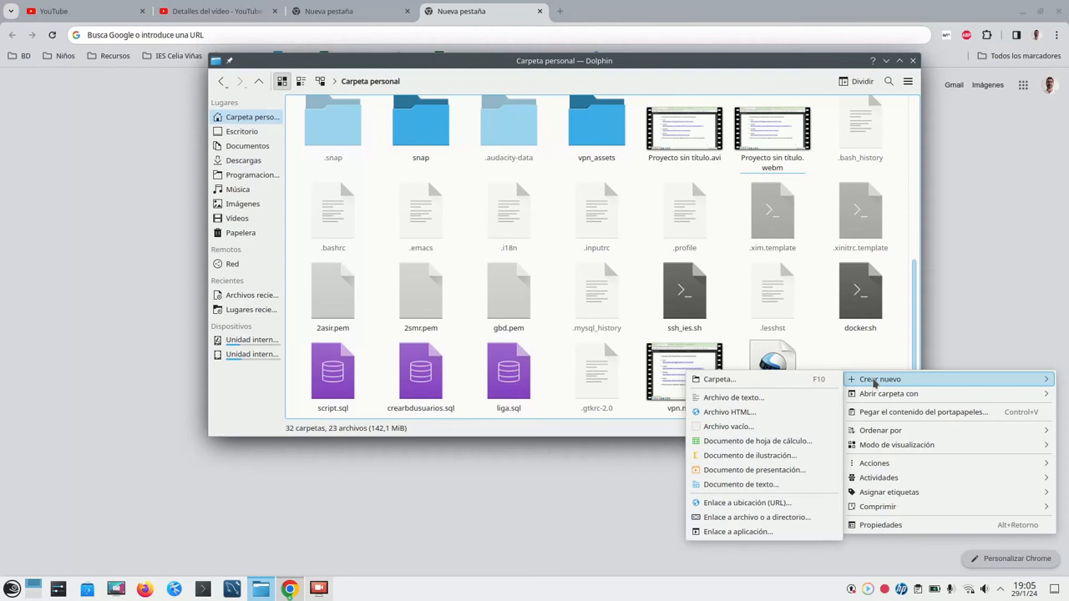
pyautogui.click(768, 398)
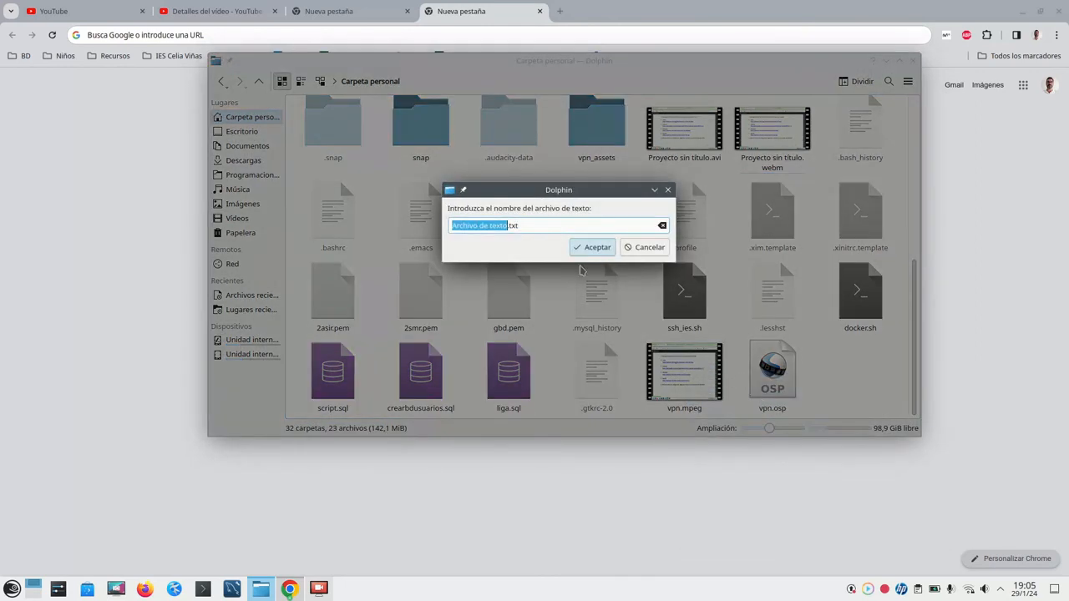
pyautogui.click(565, 228)
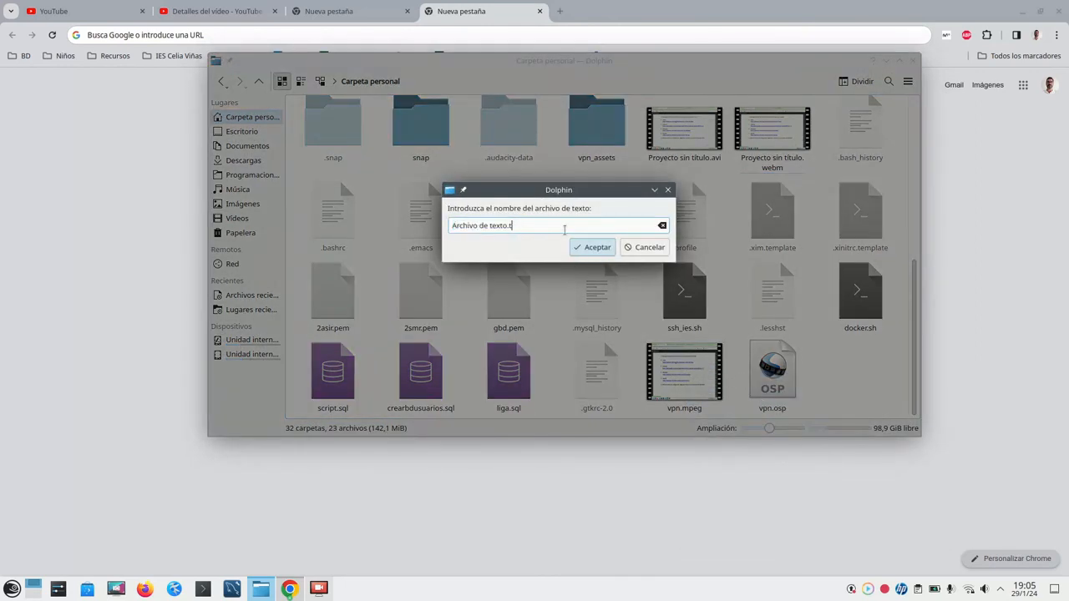
pyautogui.press('BackSpace')
pyautogui.press('BackSpace')
pyautogui.press('BackSpace')
pyautogui.press('BackSpace')
pyautogui.press('BackSpace')
pyautogui.press('BackSpace')
pyautogui.press('BackSpace')
pyautogui.press('BackSpace')
pyautogui.press('BackSpace')
pyautogui.press('BackSpace')
pyautogui.press('BackSpace')
pyautogui.press('BackSpace')
pyautogui.press('BackSpace')
pyautogui.press('BackSpace')
pyautogui.press('BackSpace')
pyautogui.press('BackSpace')
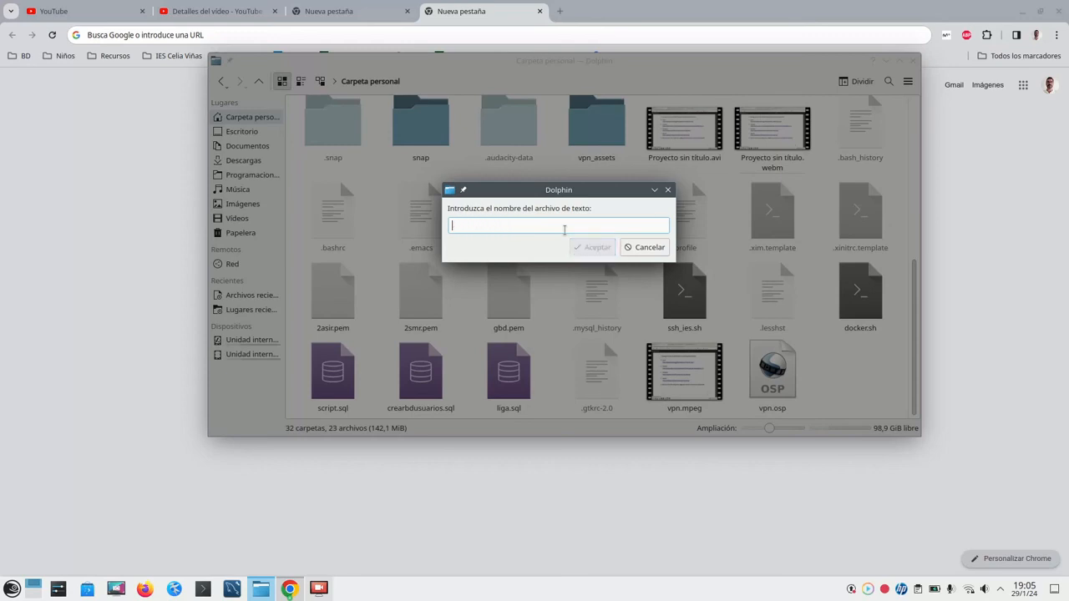
pyautogui.write('prueba.pem')
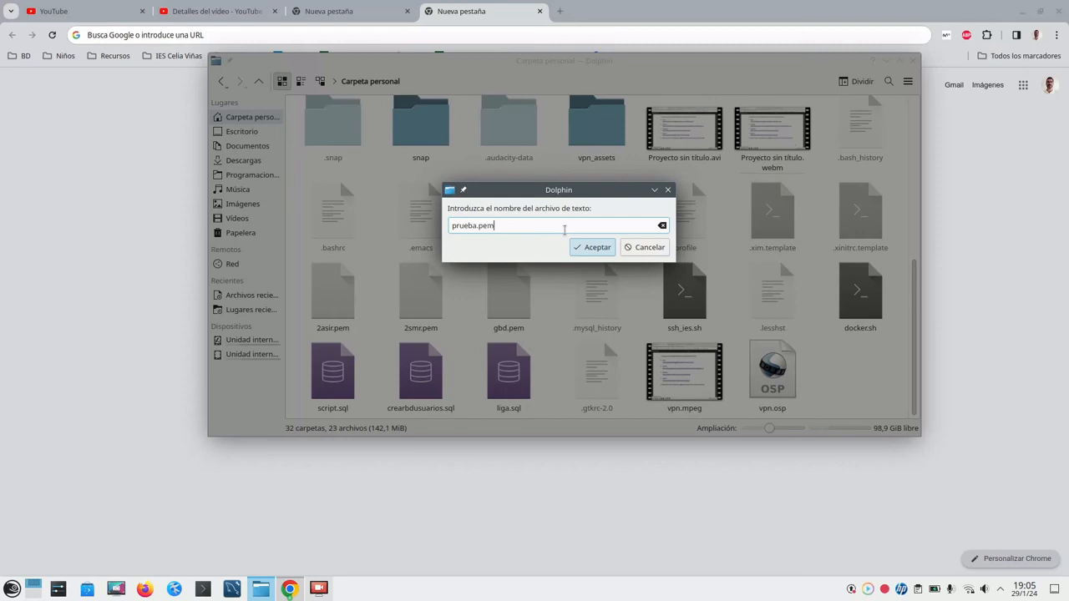
pyautogui.click(593, 247)
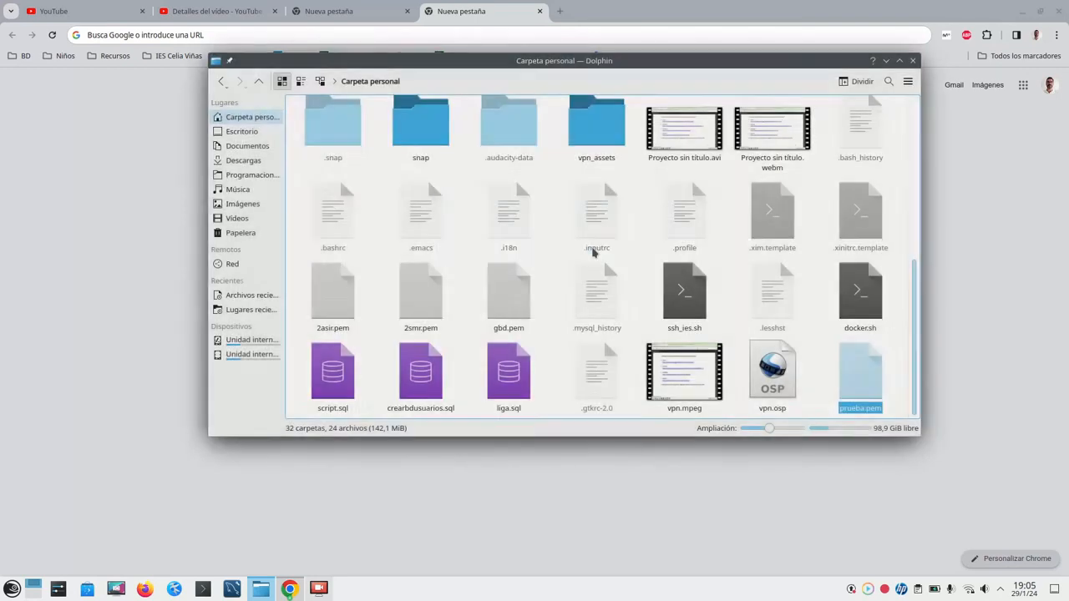
pyautogui.rightClick(863, 378)
# - Open prueba.pem in Kate, paste the private key, save it and close the editor
pyautogui.moveTo(873, 397)
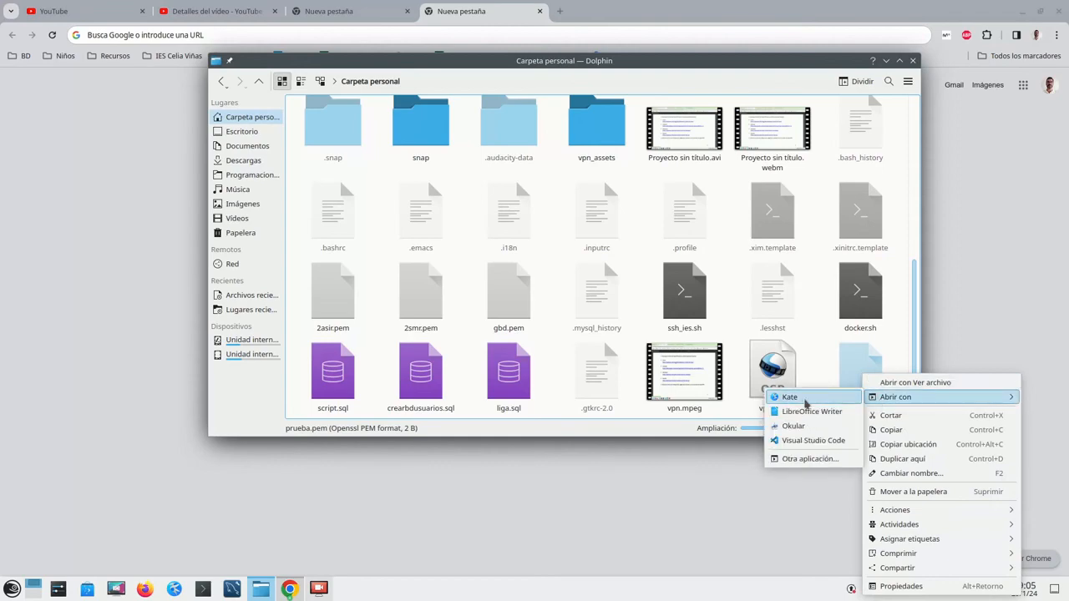
pyautogui.click(787, 399)
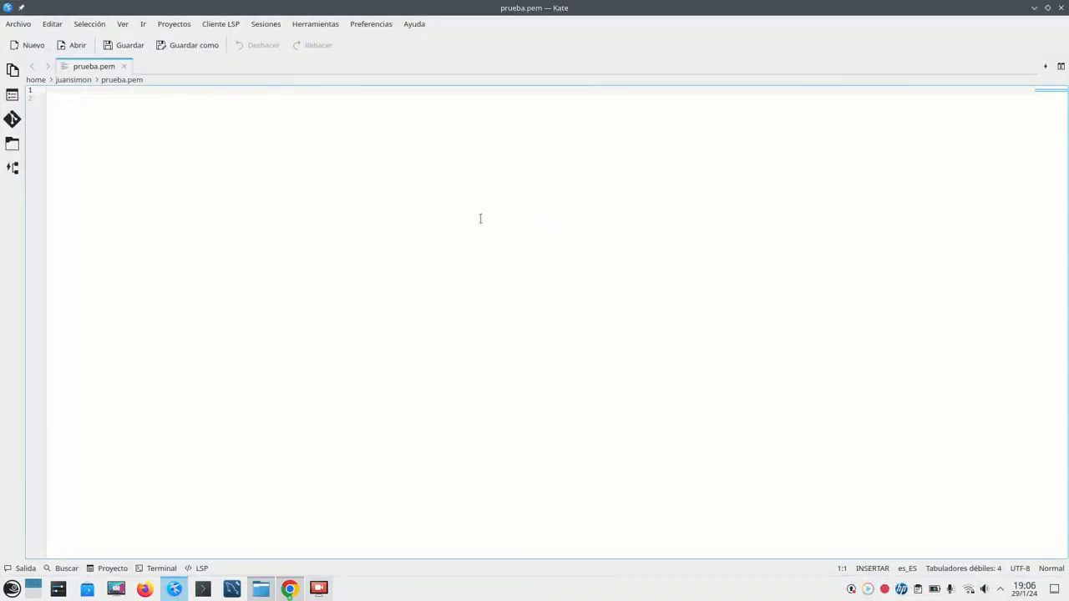
pyautogui.hotkey('ctrl', 'v')
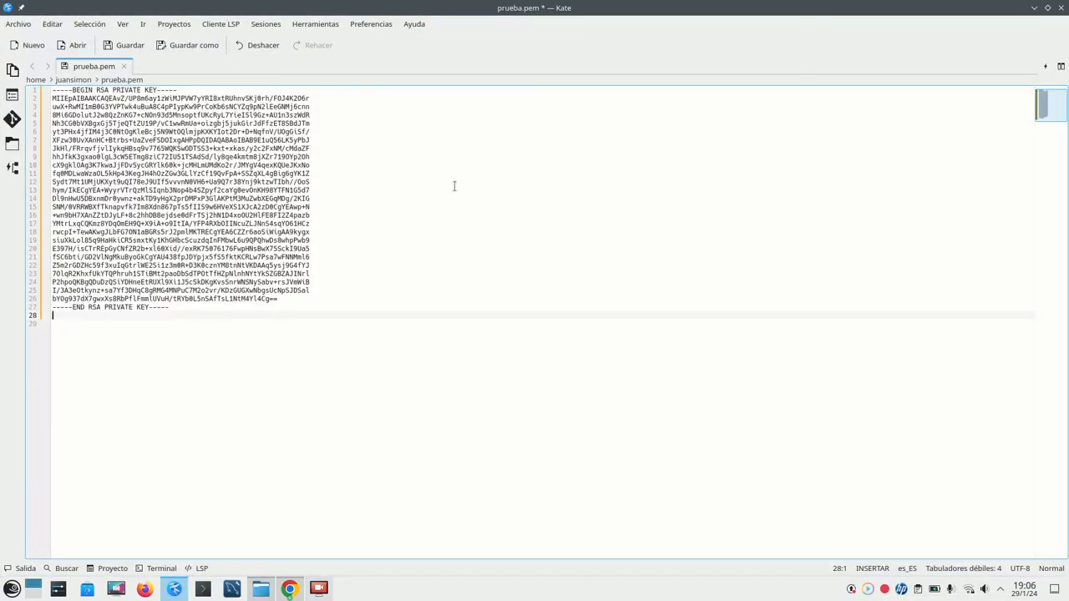
pyautogui.click(125, 45)
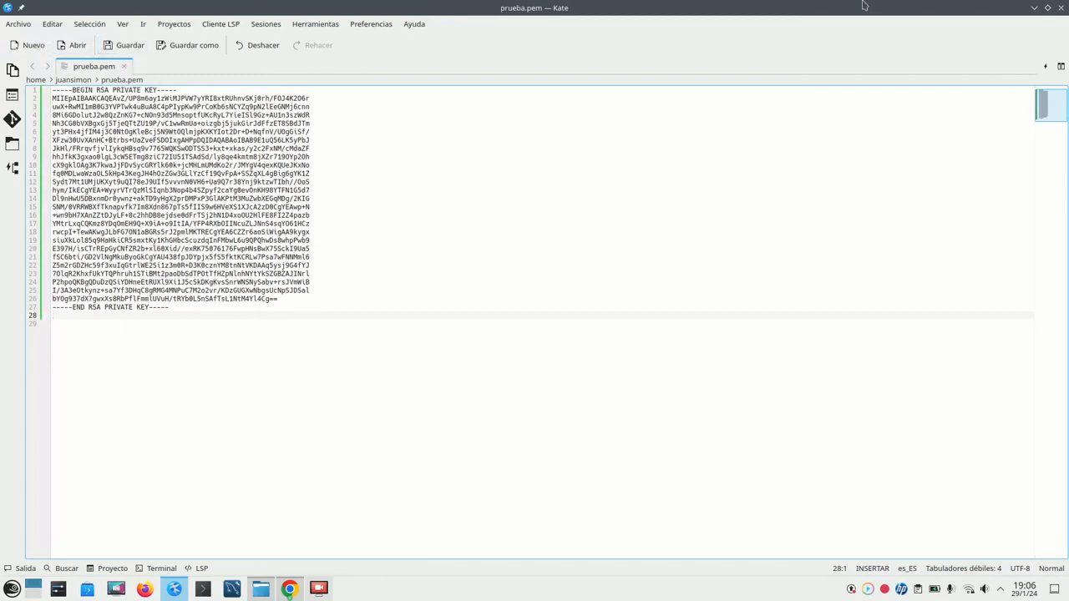
pyautogui.click(1061, 8)
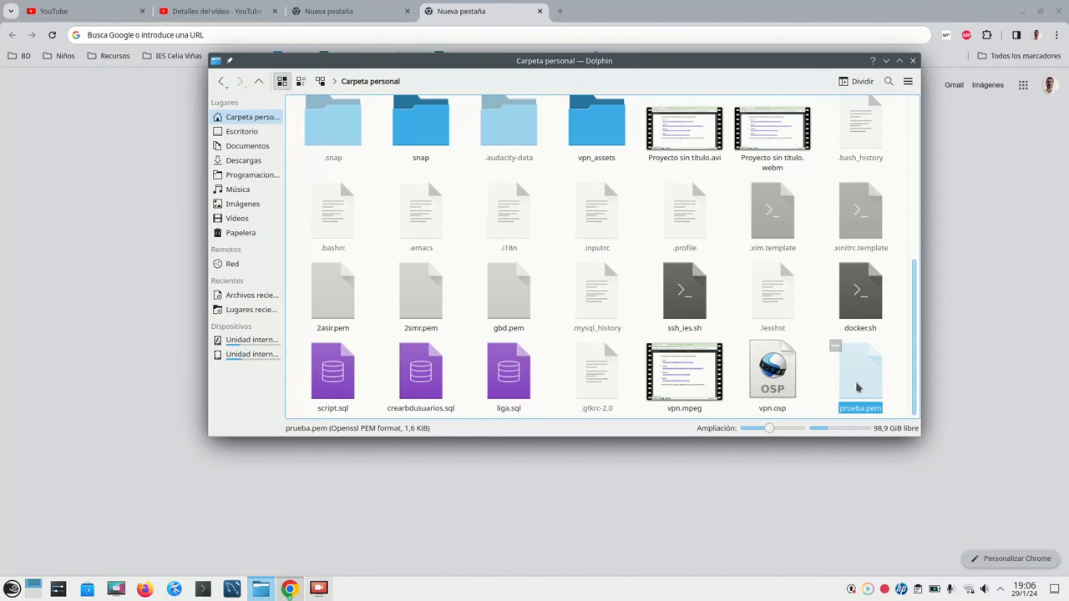
# - In prueba.pem's advanced permissions, remove read access for Grupo propietario and Otros, then apply
pyautogui.rightClick(857, 387)
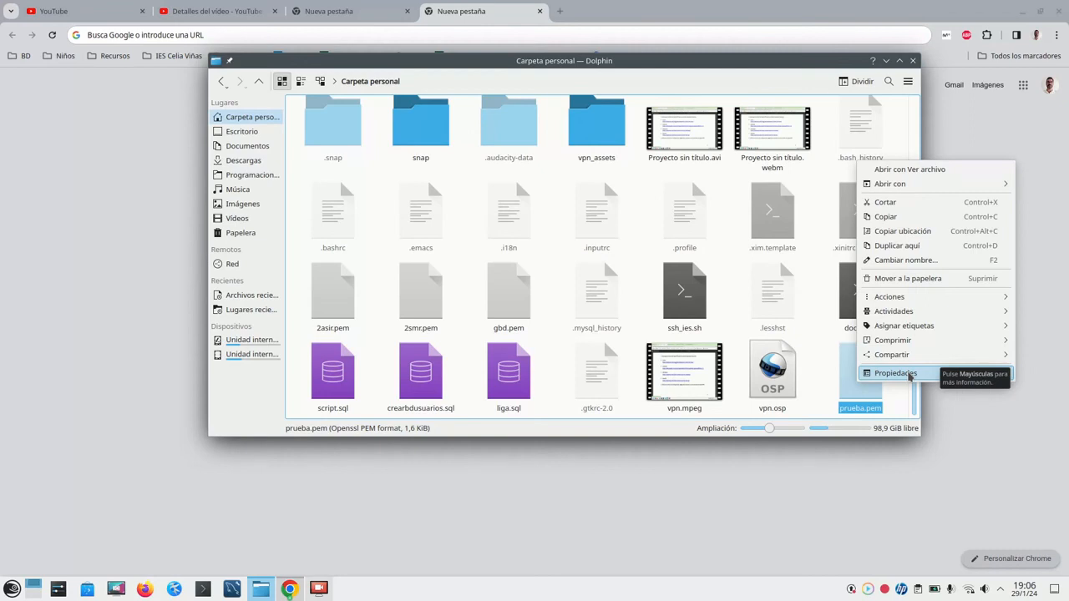
pyautogui.click(895, 373)
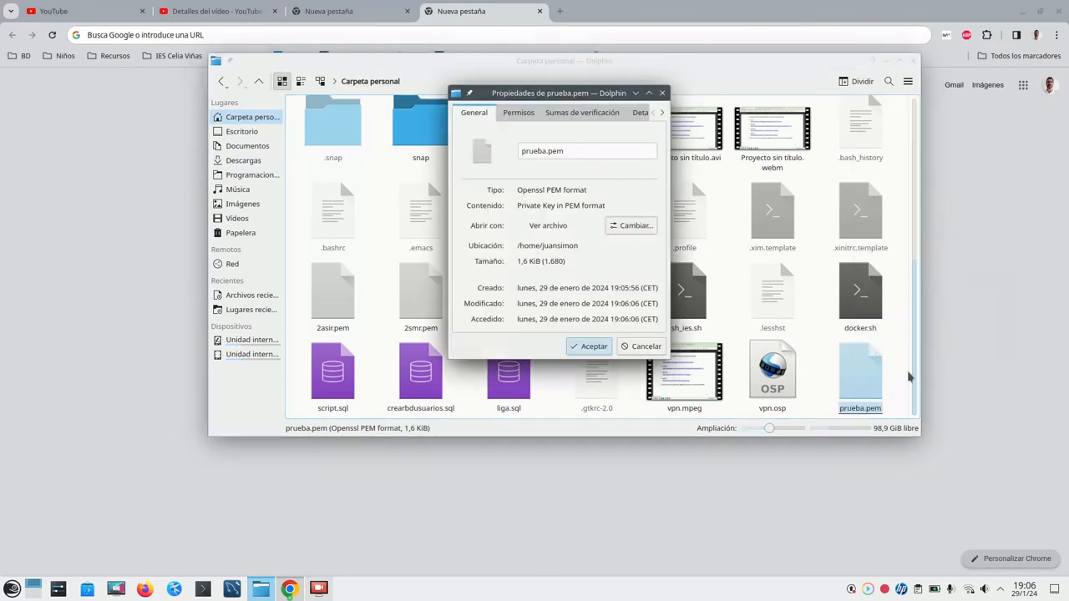
pyautogui.click(510, 115)
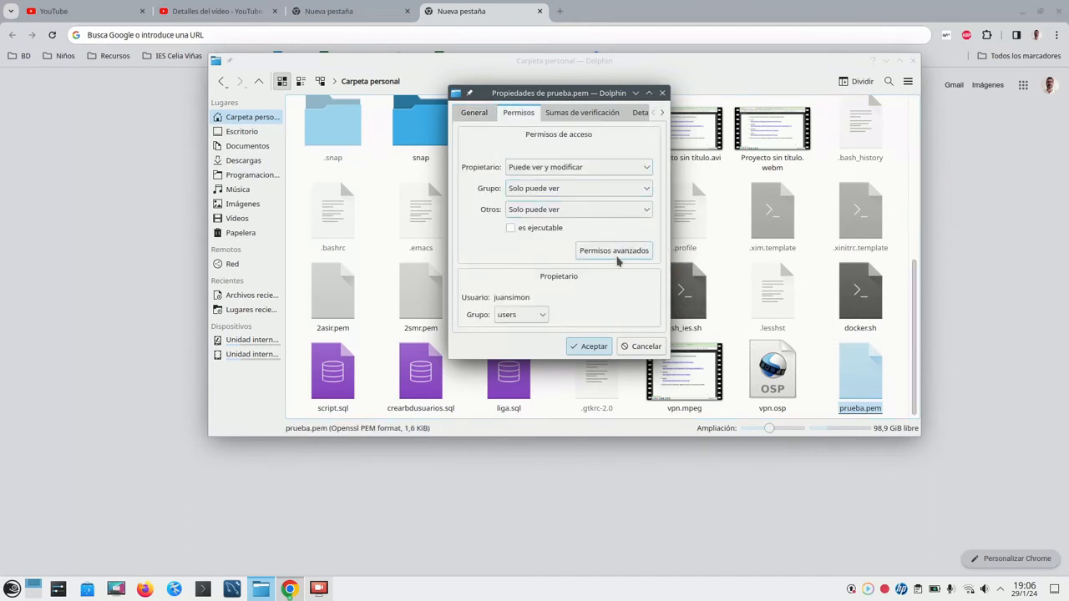
pyautogui.click(631, 255)
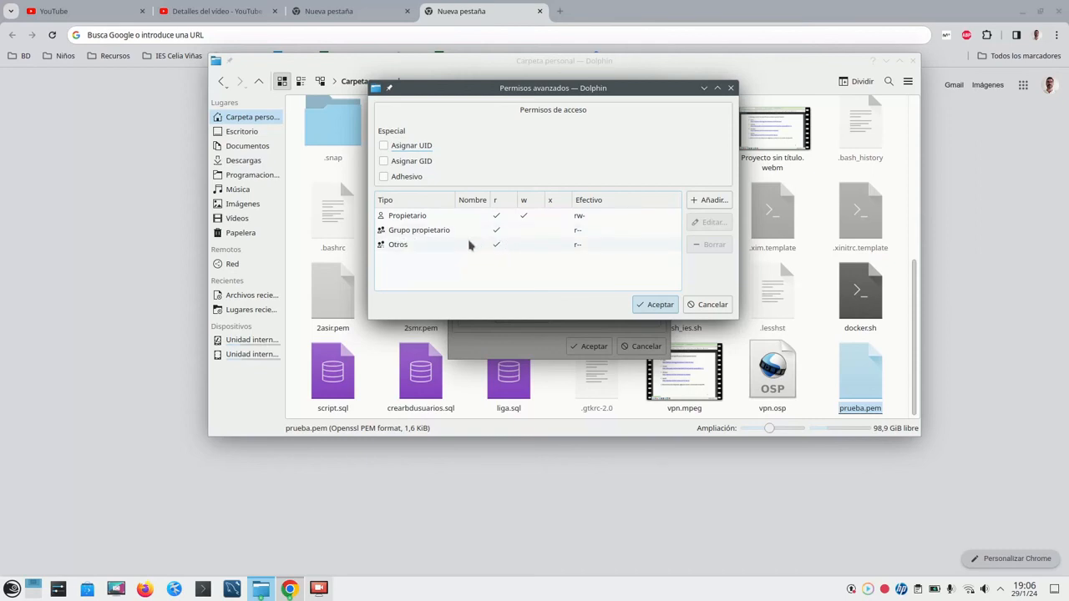
pyautogui.click(496, 230)
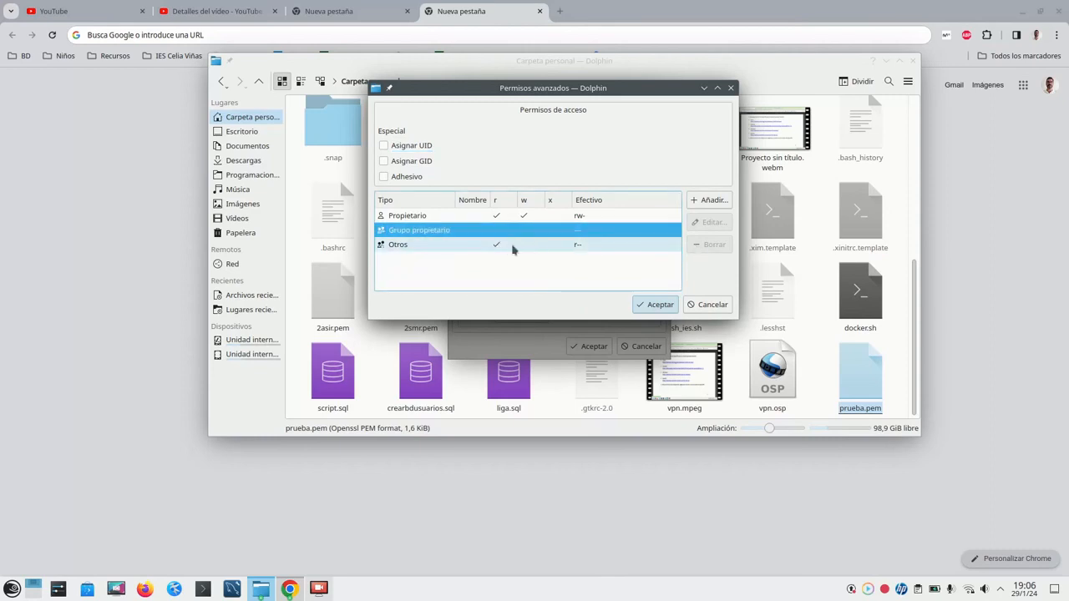
pyautogui.click(496, 245)
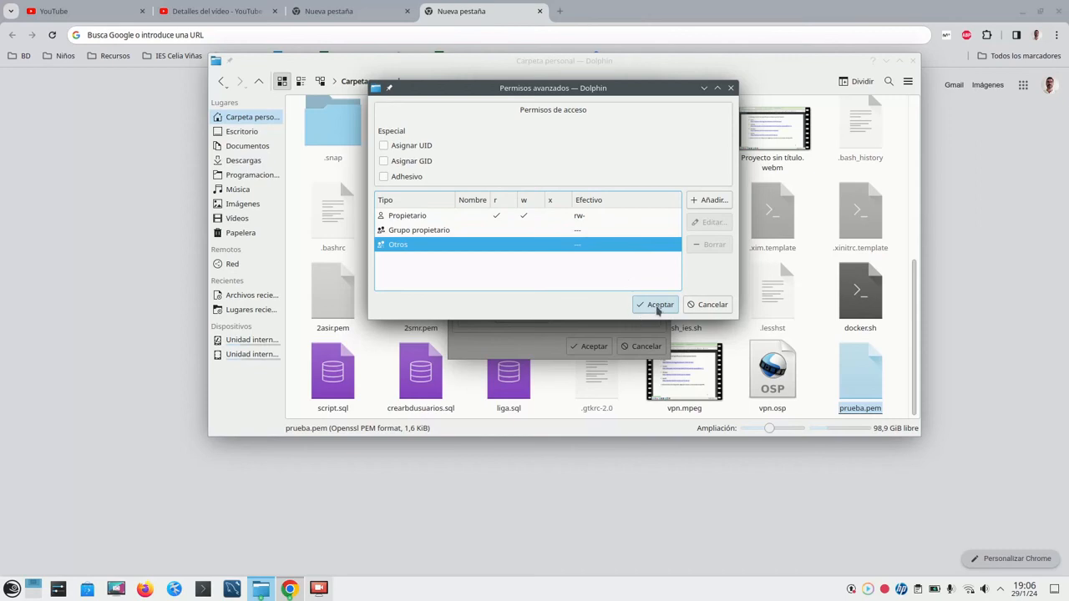
pyautogui.click(656, 306)
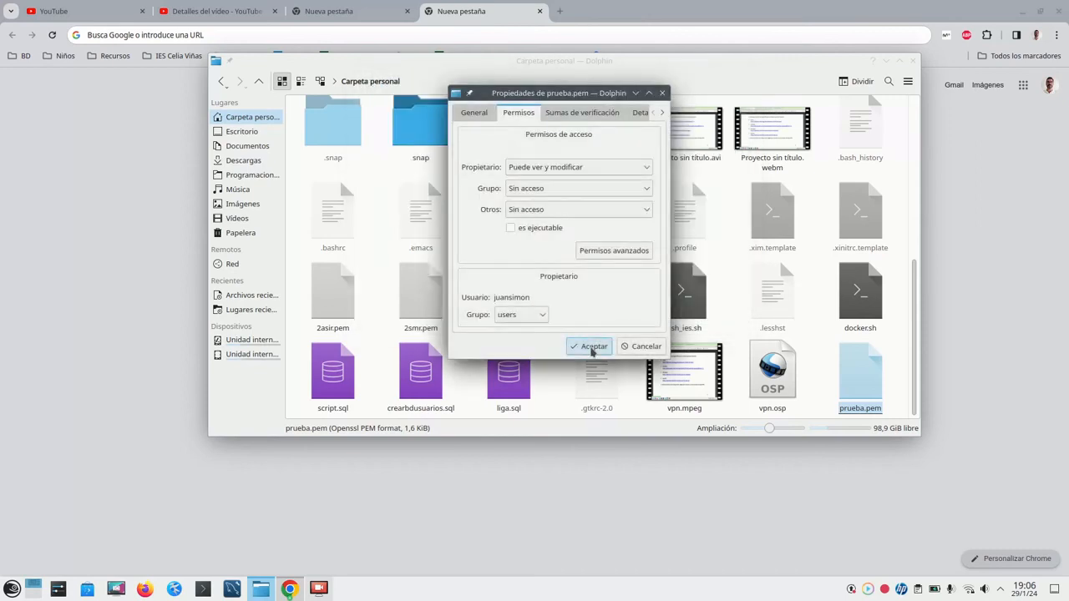
pyautogui.click(591, 348)
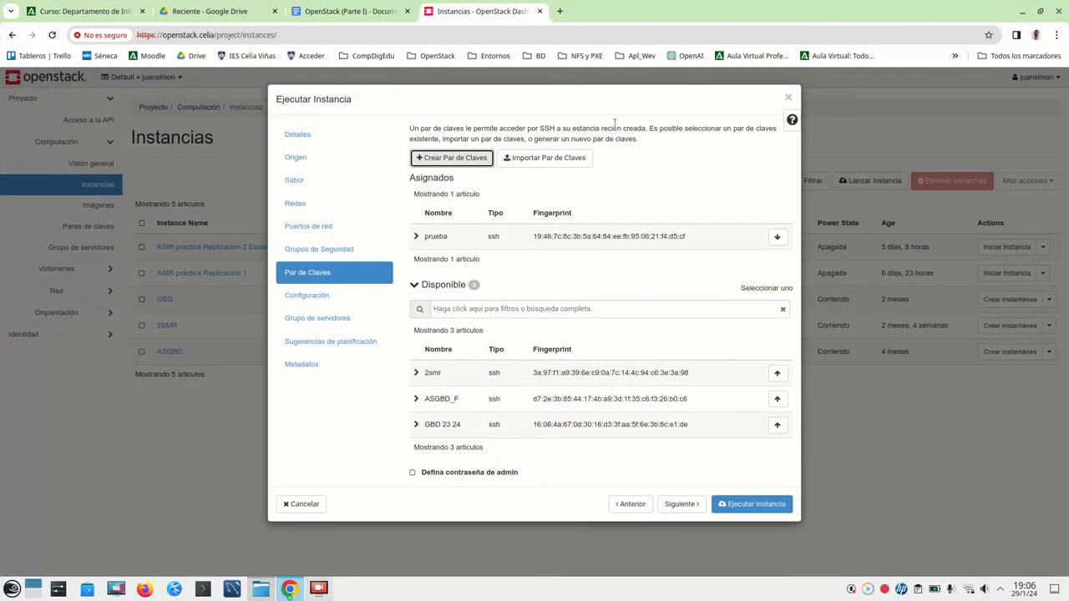
# - Check the OpenStack notes, then advance the launch wizard from Par de Claves to Configuración
pyautogui.click(347, 10)
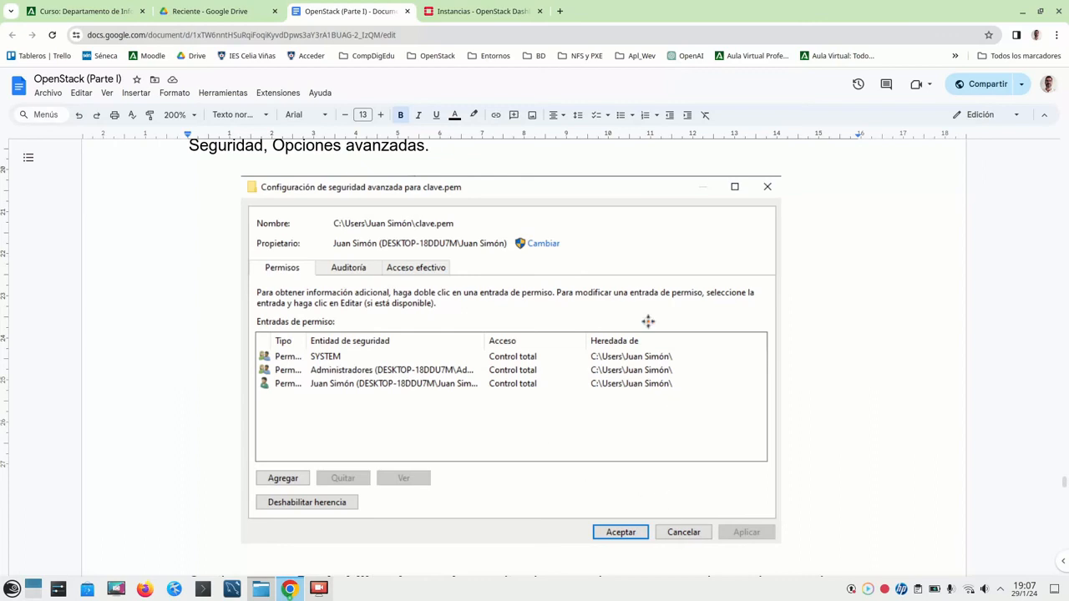
pyautogui.click(468, 13)
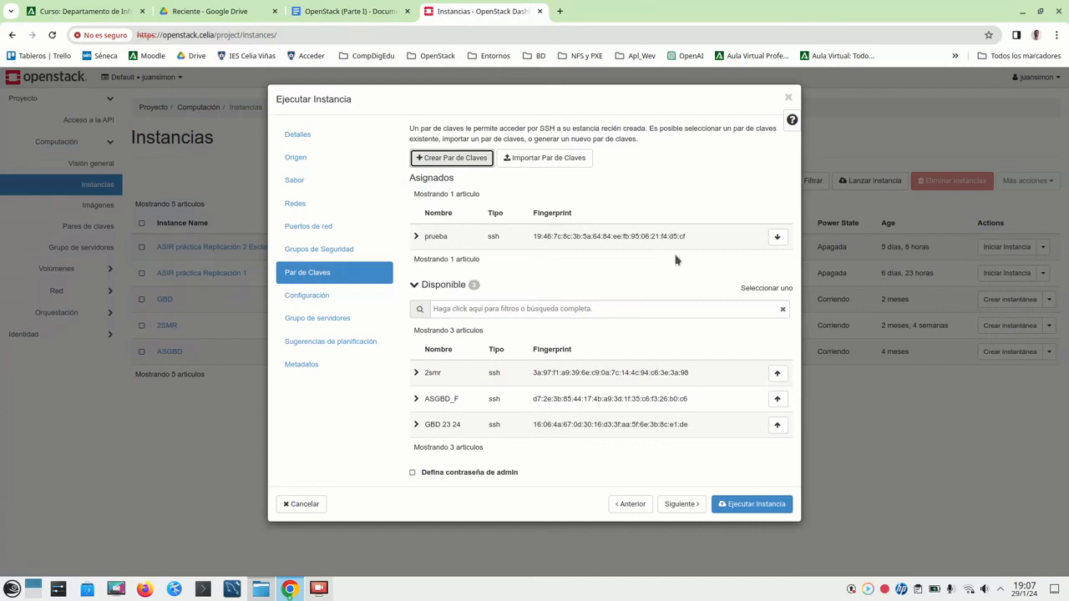
pyautogui.click(681, 505)
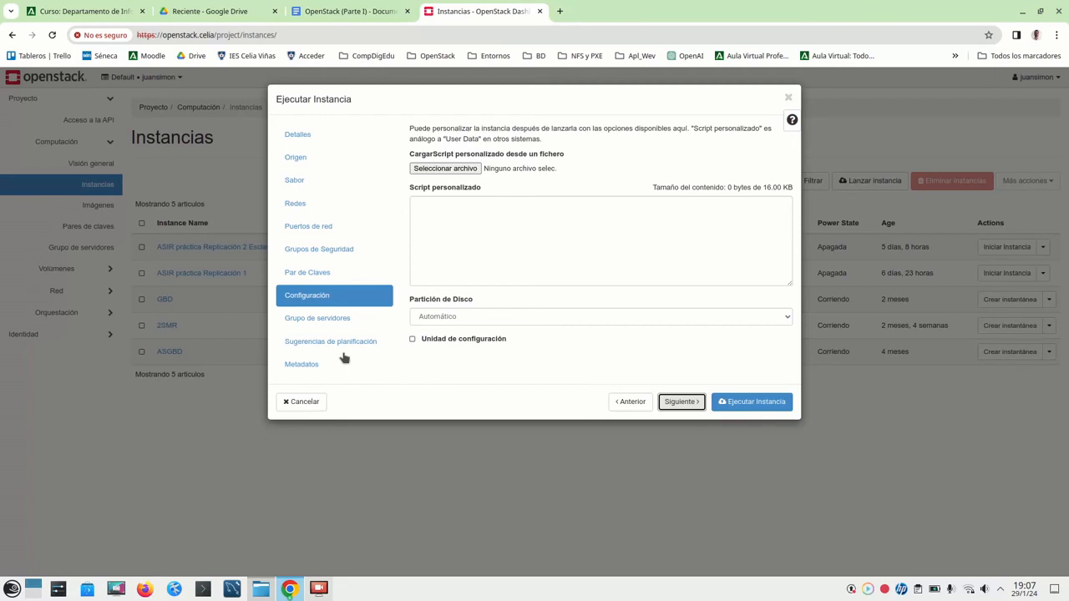
pyautogui.click(751, 404)
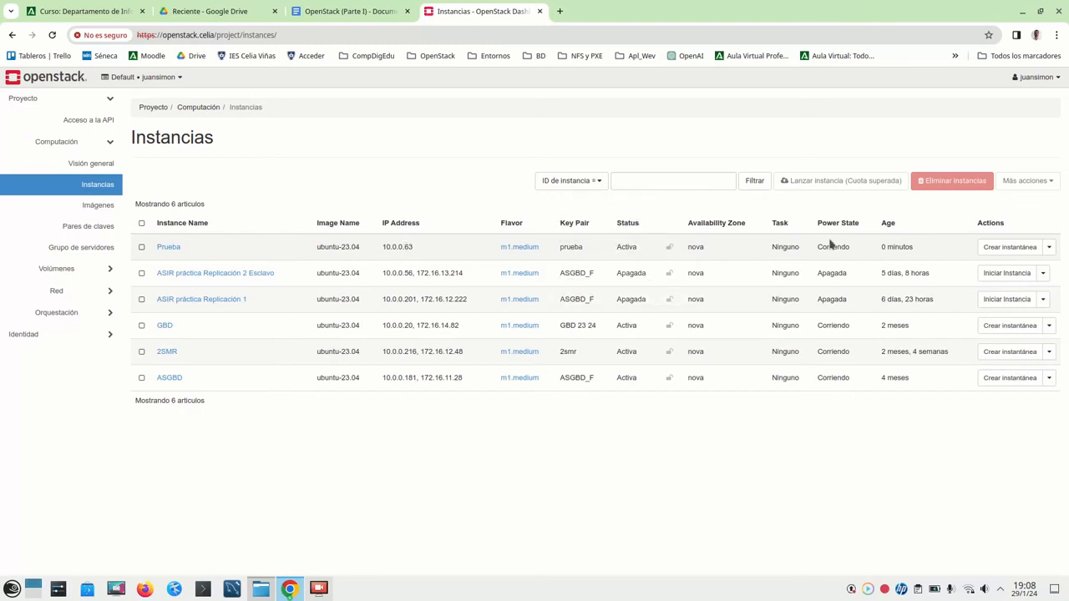
# - Allocate floating IP 172.16.10.169 from red-externa and associate it with Prueba
pyautogui.click(1049, 249)
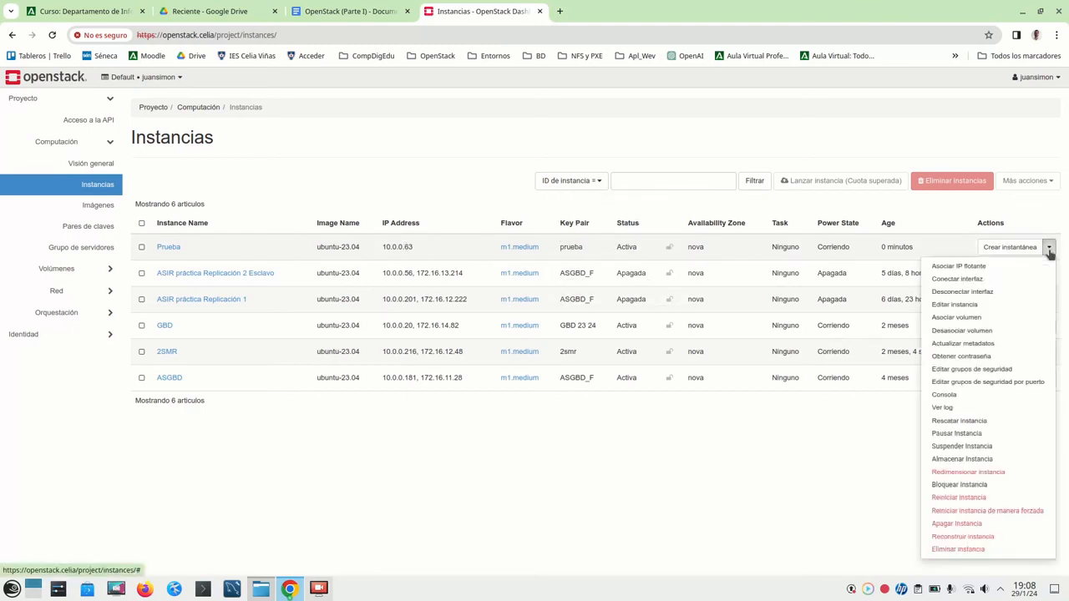
pyautogui.click(994, 267)
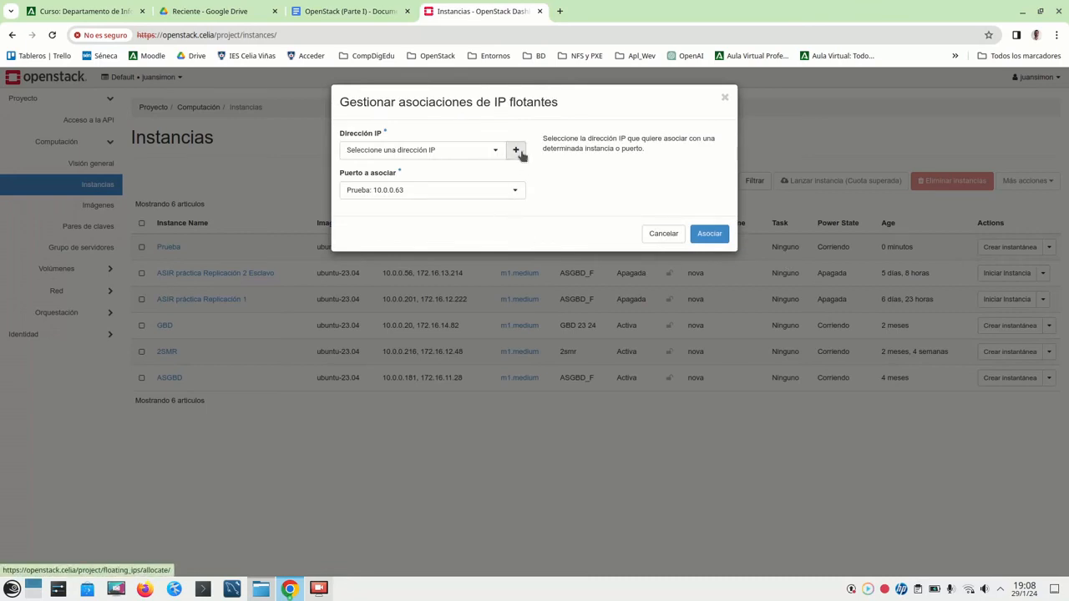
pyautogui.click(516, 151)
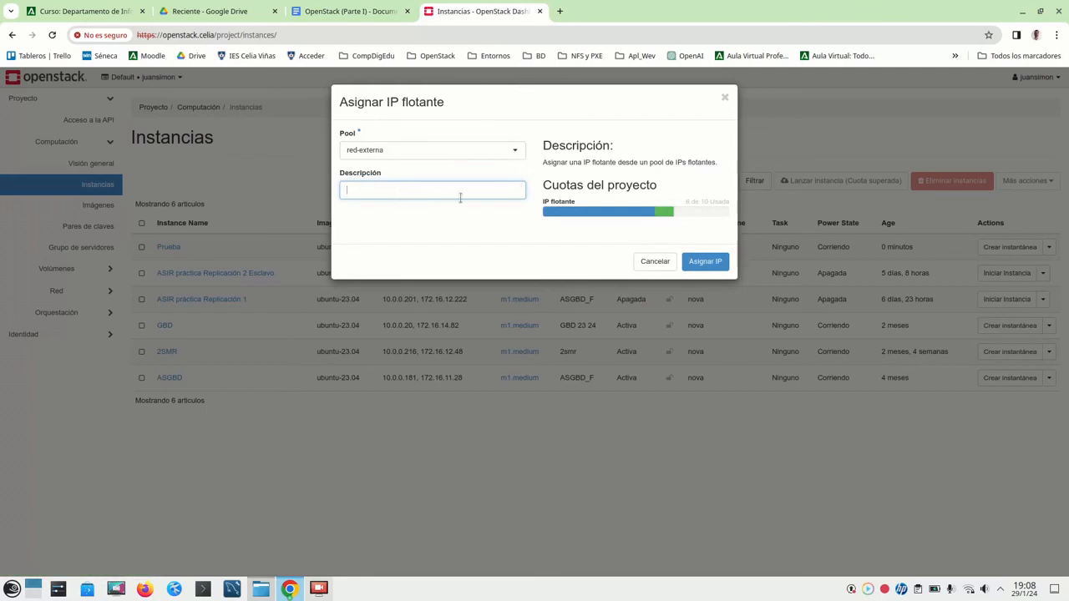
pyautogui.click(717, 264)
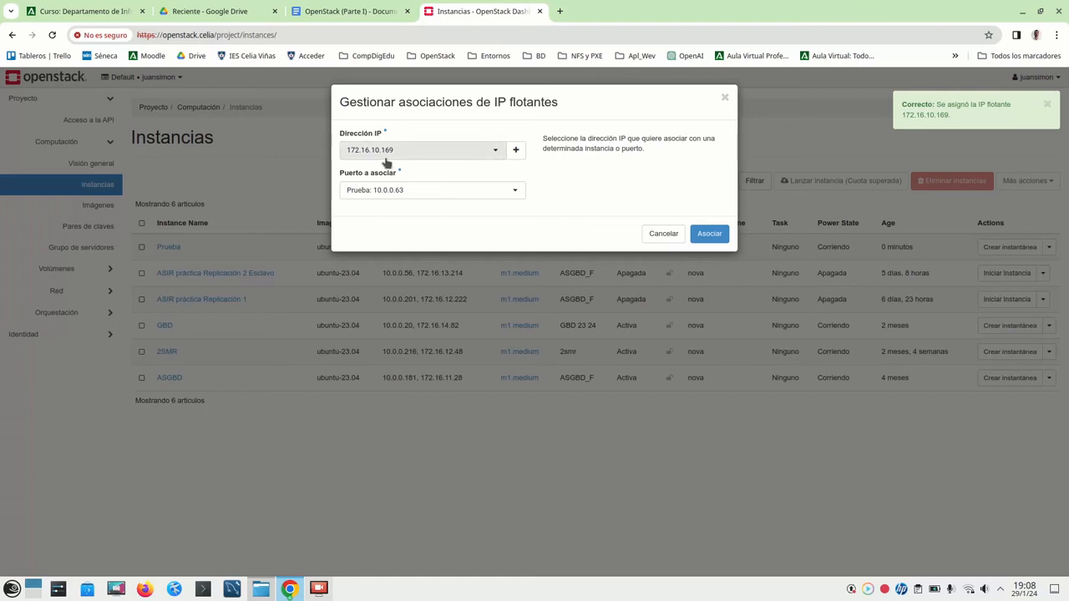
pyautogui.click(494, 154)
pyautogui.click(494, 154)
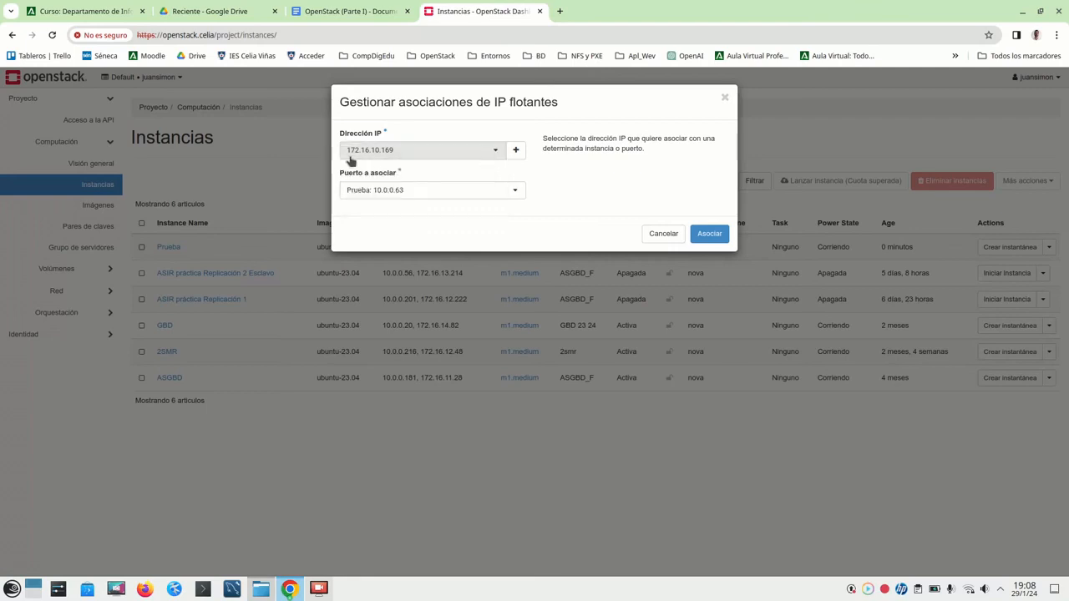
pyautogui.click(708, 234)
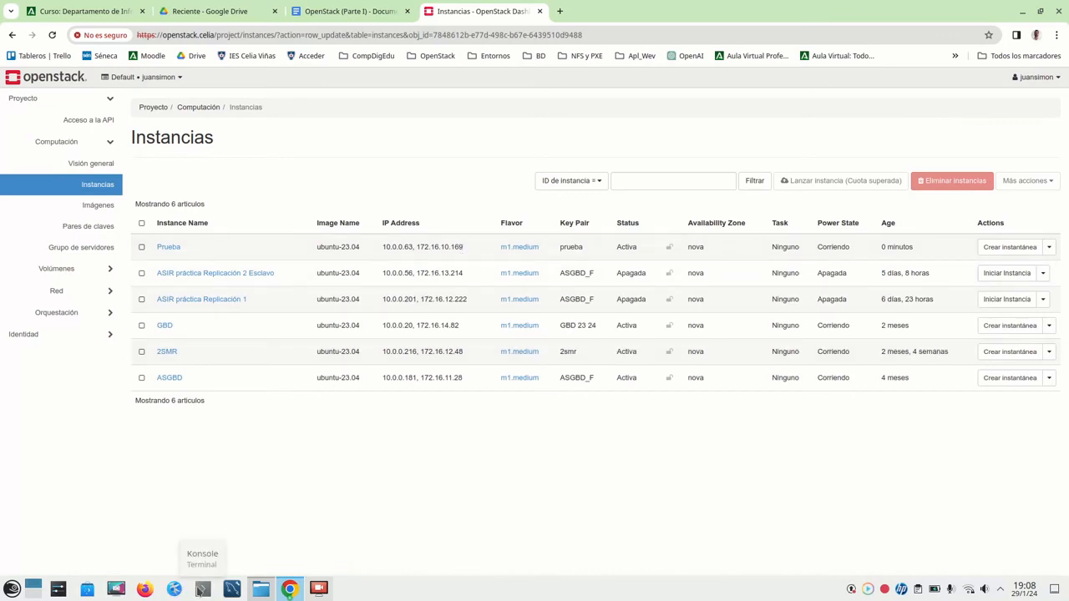
# - Open Konsole below the instance list and begin an ssh command using prueba.pem
pyautogui.click(202, 590)
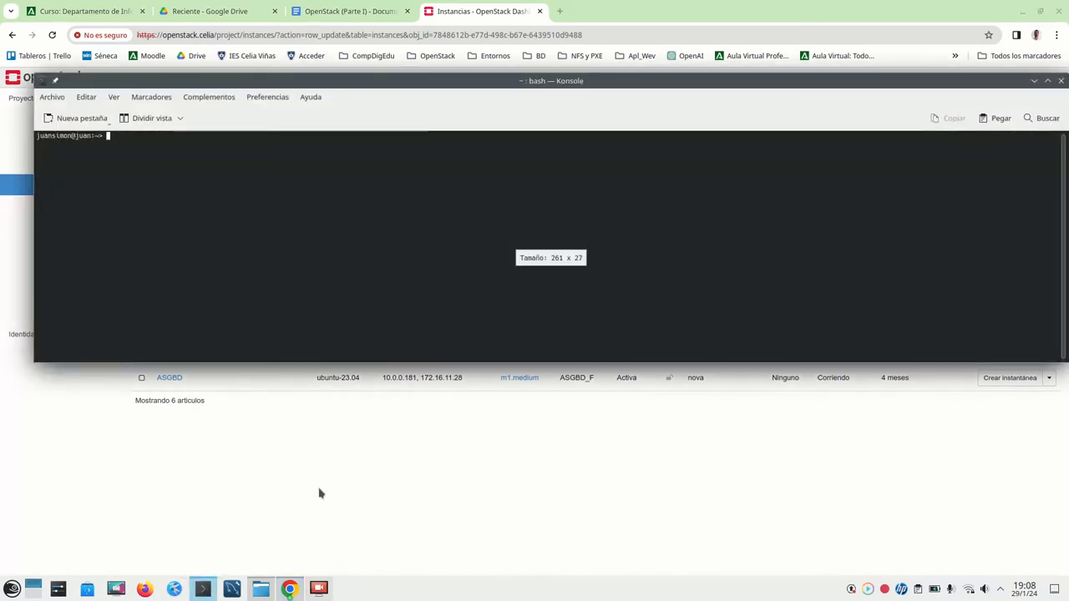
pyautogui.moveTo(596, 81); pyautogui.dragTo(650, 293)
pyautogui.write('s')
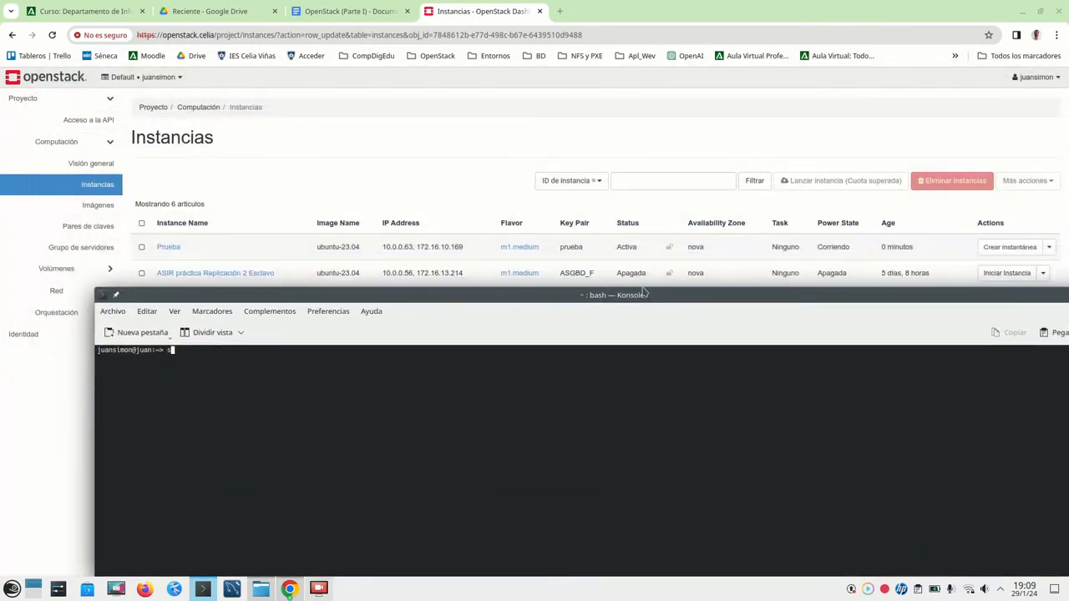
pyautogui.write('sh ')
pyautogui.write('-L ')
pyautogui.write('prueba.')
pyautogui.write('pem')
pyautogui.write('ubuntu')
pyautogui.write('@')
pyautogui.hotkey('alt', 'Tab')
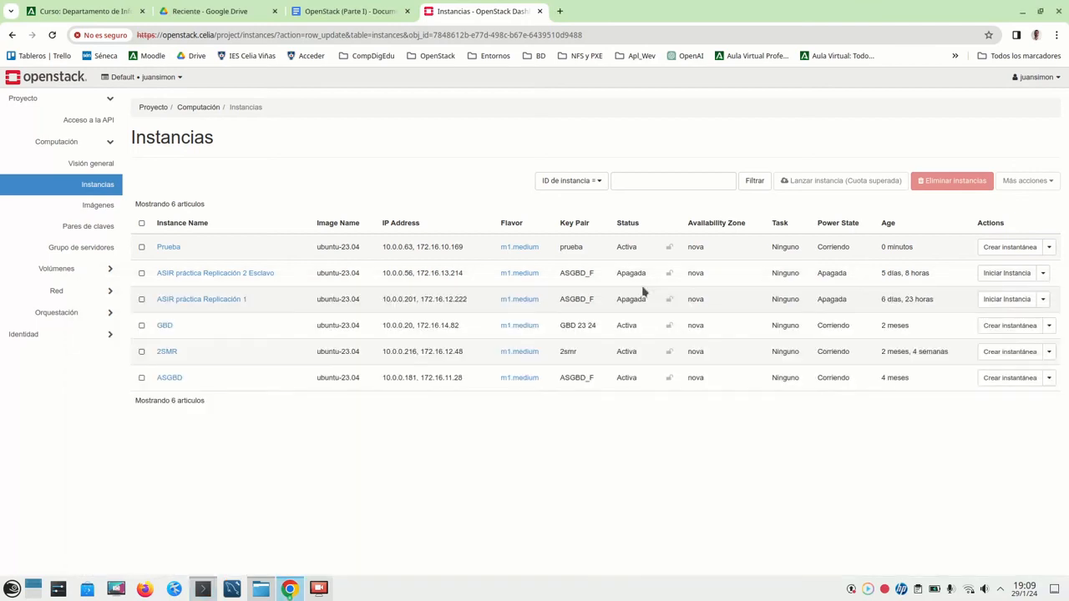
pyautogui.click(202, 589)
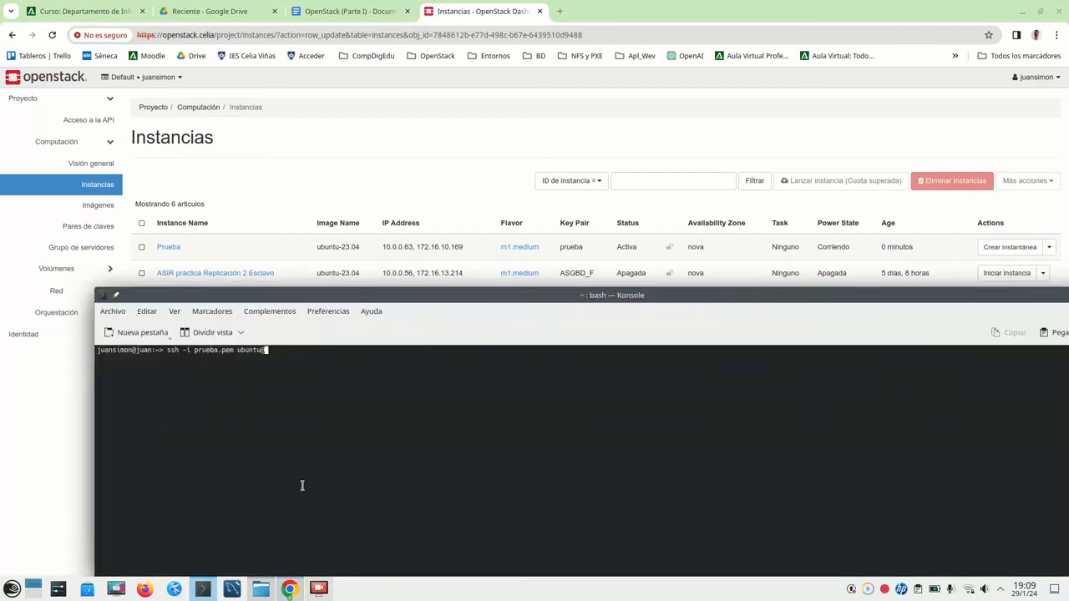
pyautogui.write('172.16.10.169')
pyautogui.press('Return')
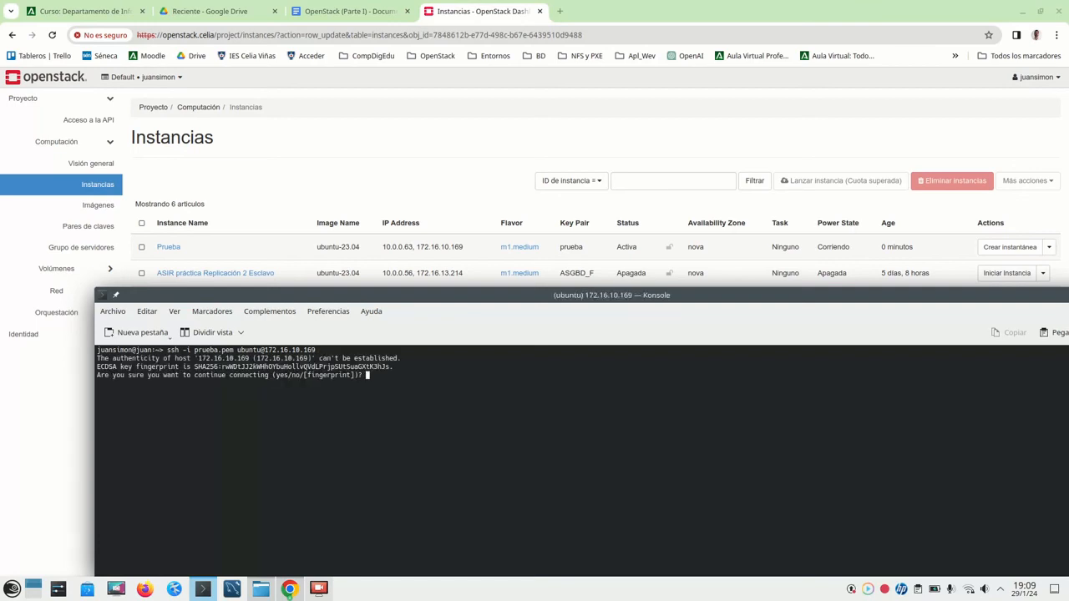
pyautogui.write('yes')
pyautogui.press('Return')
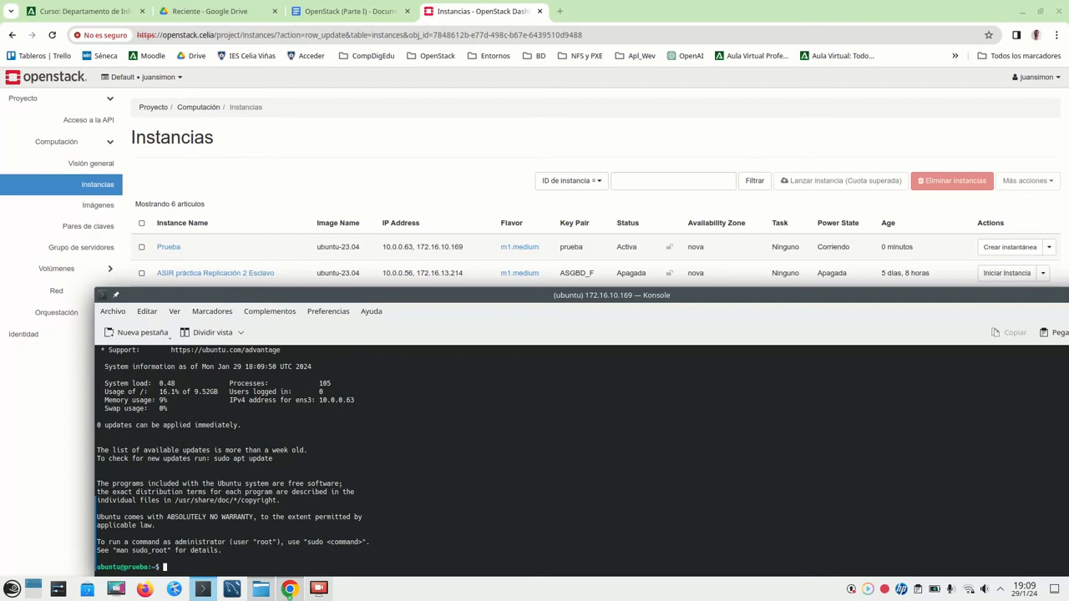
# - List the home and root directories with ls and cd .., then run sudo apt-get update
pyautogui.write('ls')
pyautogui.press('Return')
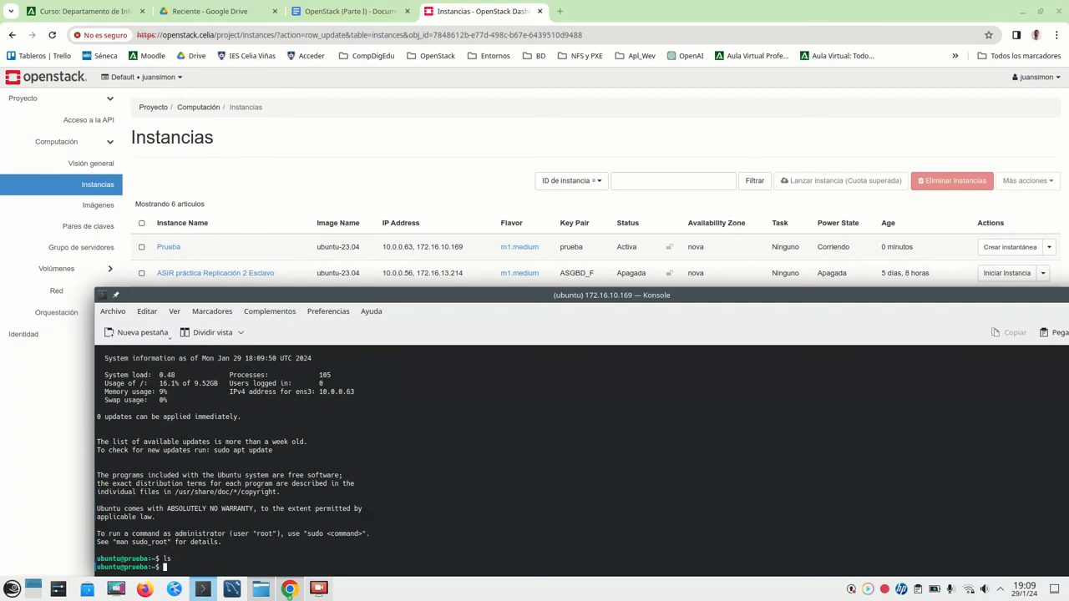
pyautogui.write('cd ..')
pyautogui.press('Return')
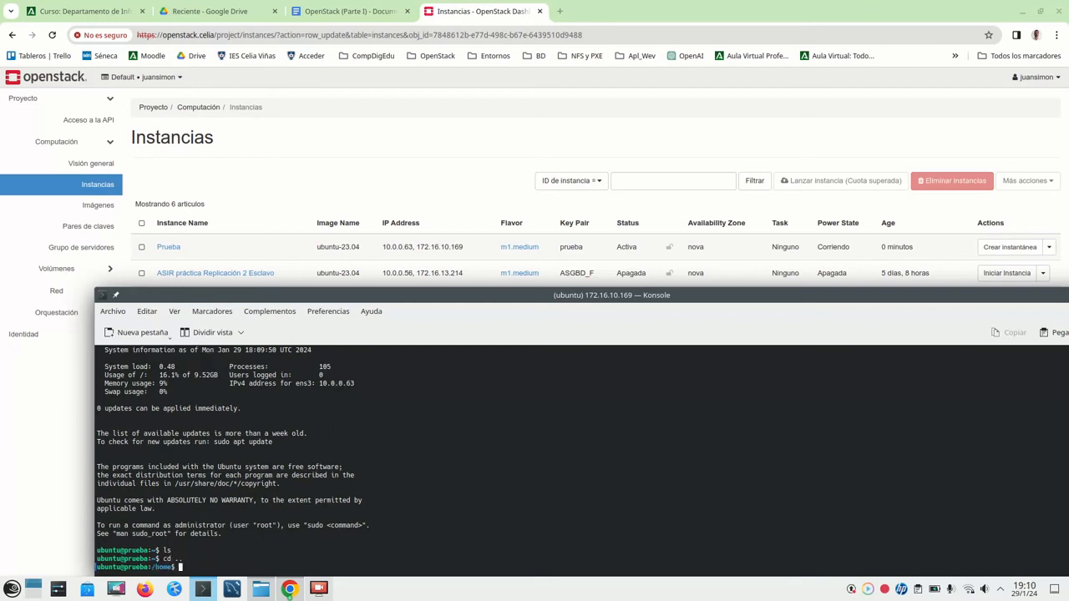
pyautogui.write('cd ..')
pyautogui.press('Return')
pyautogui.write('ls')
pyautogui.press('Return')
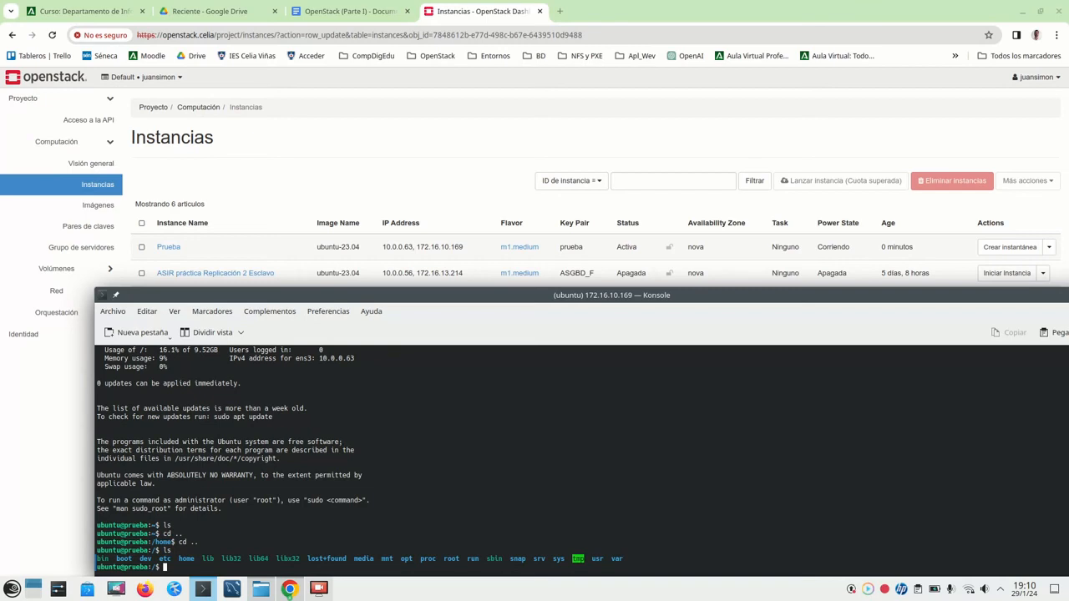
pyautogui.write('sudo apt-get update')
pyautogui.press('Return')
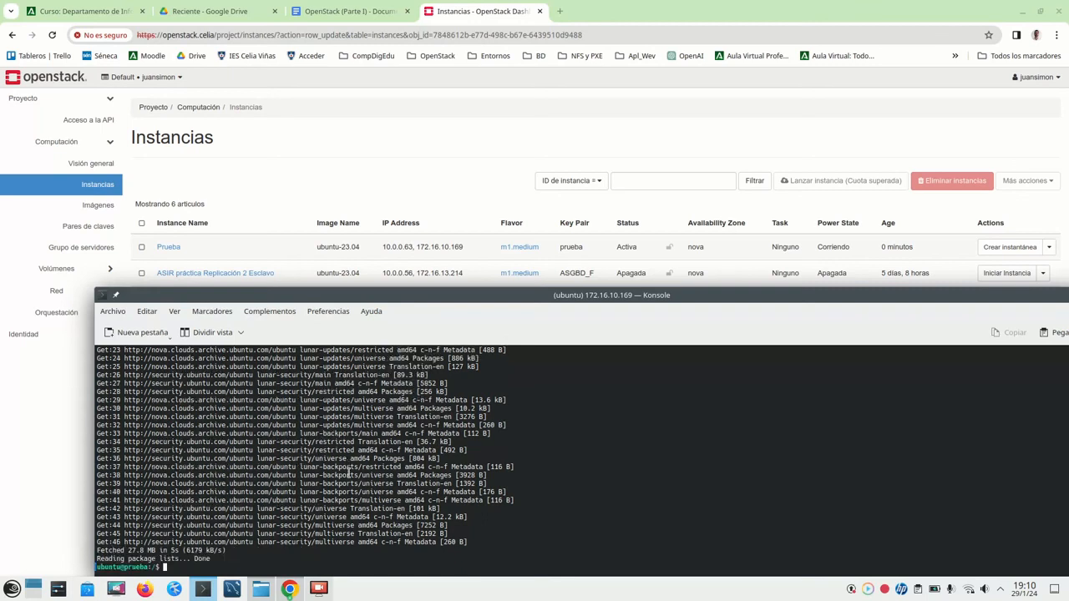
# - Exit the SSH session on Prueba and close the Konsole window
pyautogui.write('exit')
pyautogui.press('Return')
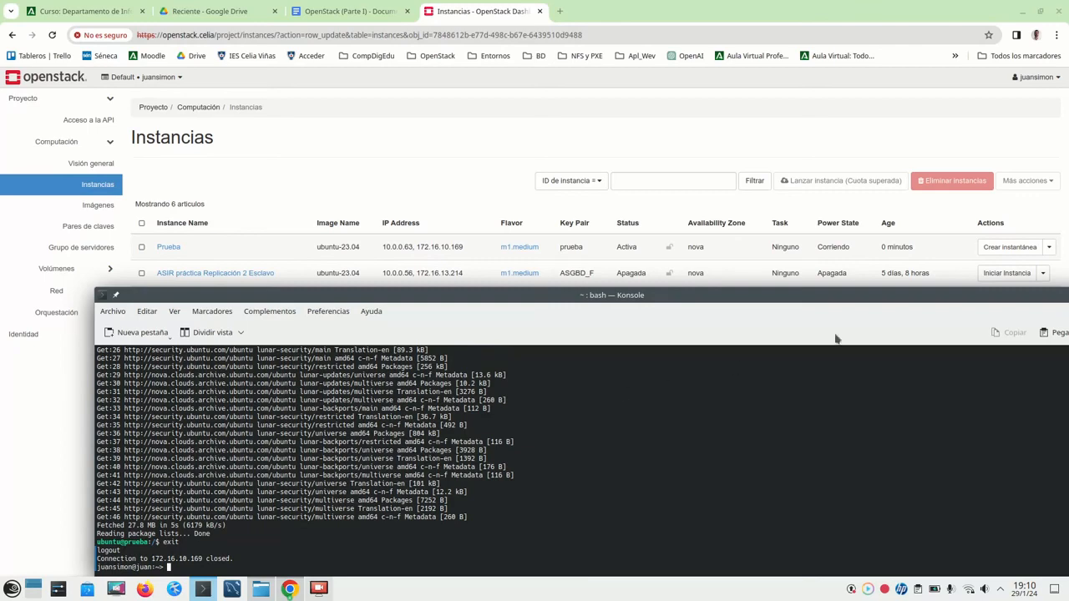
pyautogui.moveTo(964, 294); pyautogui.dragTo(898, 208)
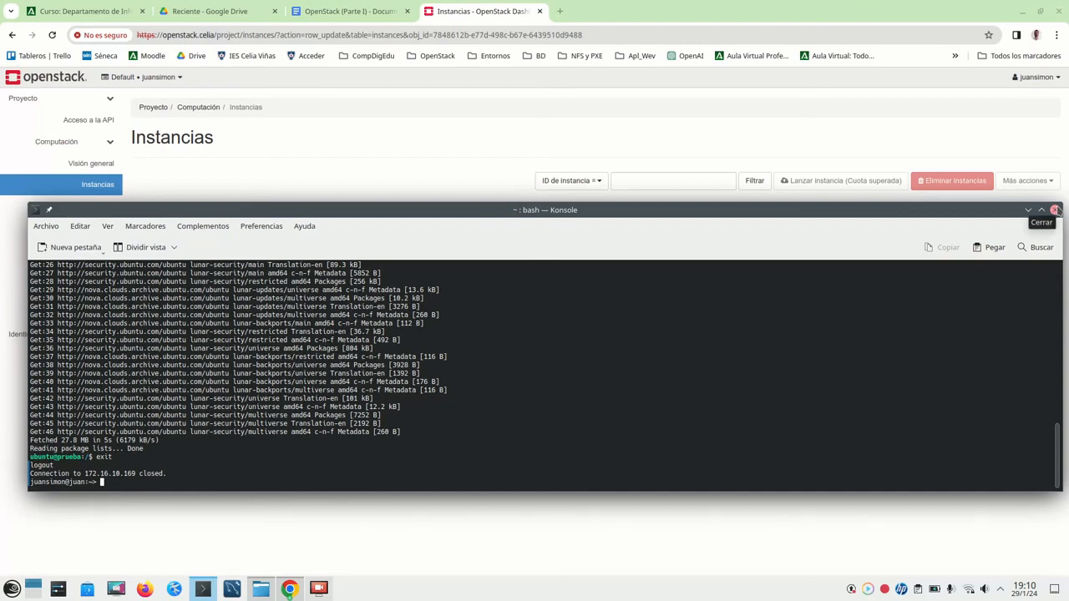
pyautogui.click(1056, 210)
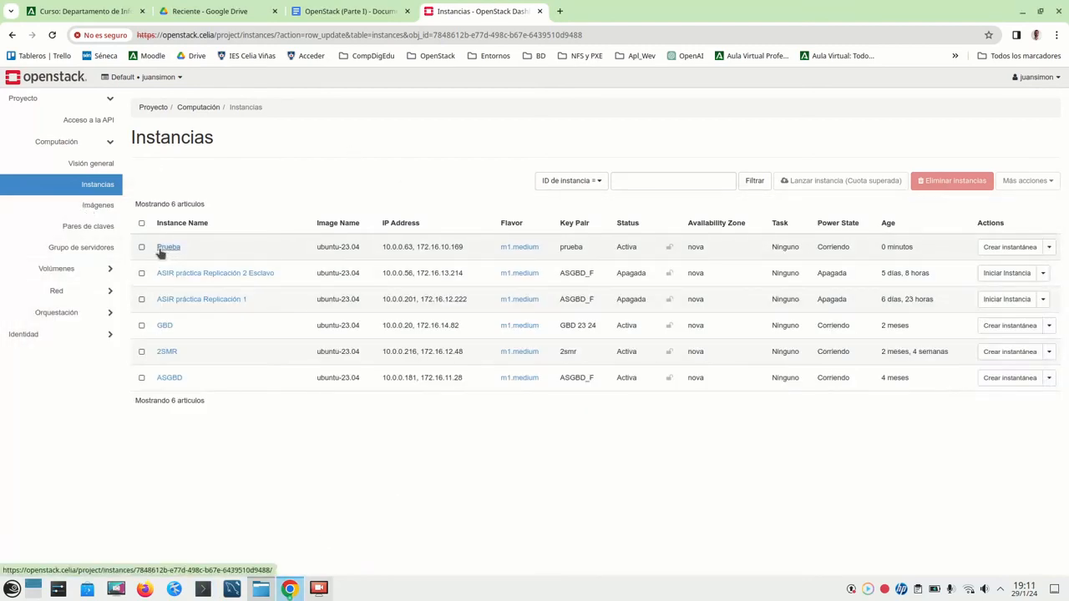
# - Open Prueba's actions dropdown, then browse the Imágenes page
pyautogui.click(1048, 247)
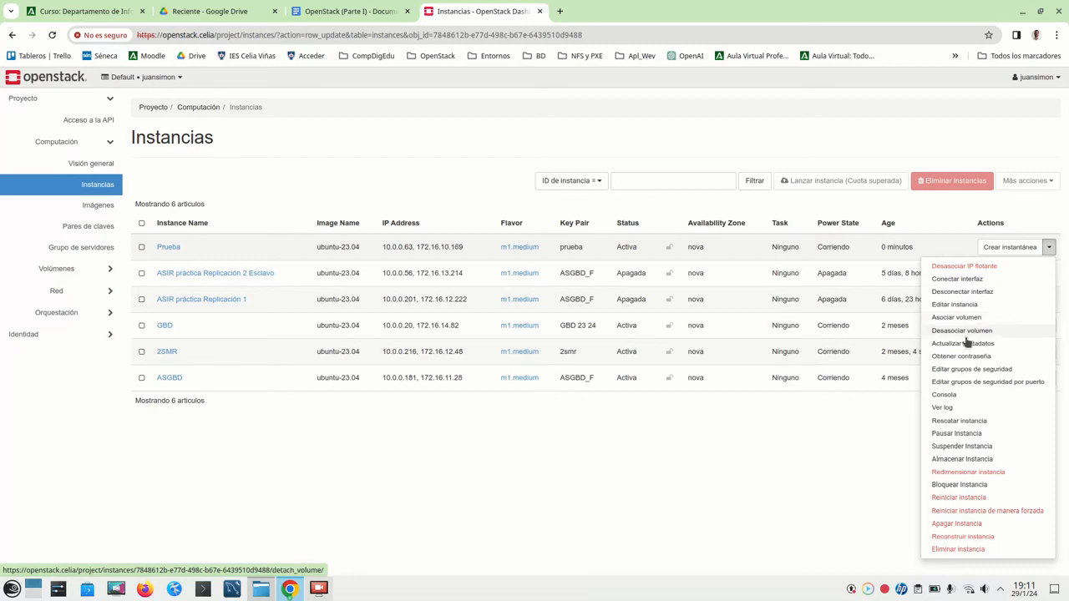
pyautogui.click(104, 216)
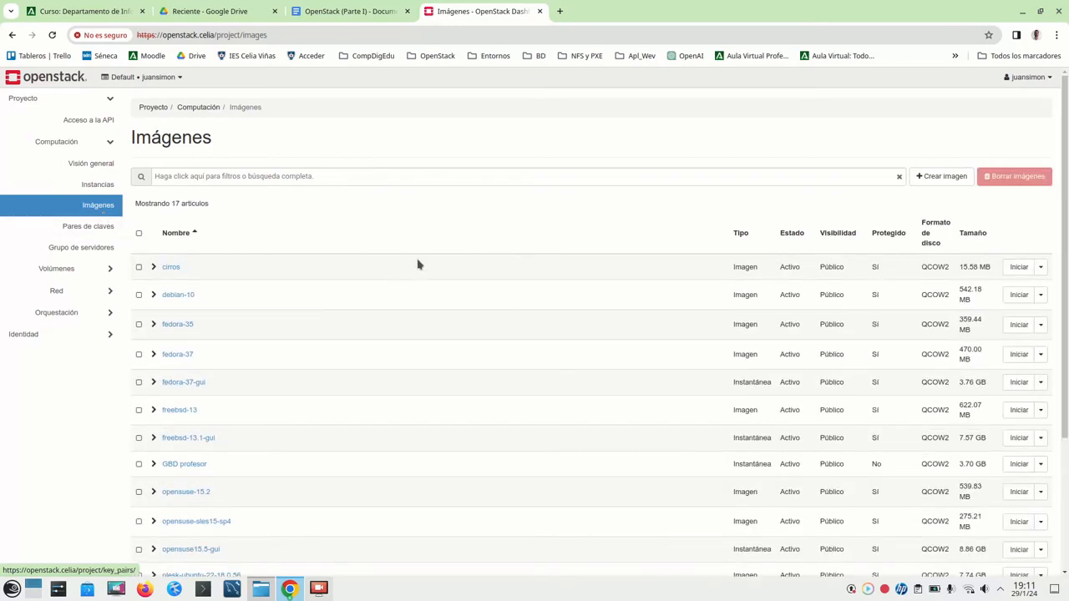
pyautogui.scroll(-1, 458, 342)
pyautogui.scroll(-1, 458, 343)
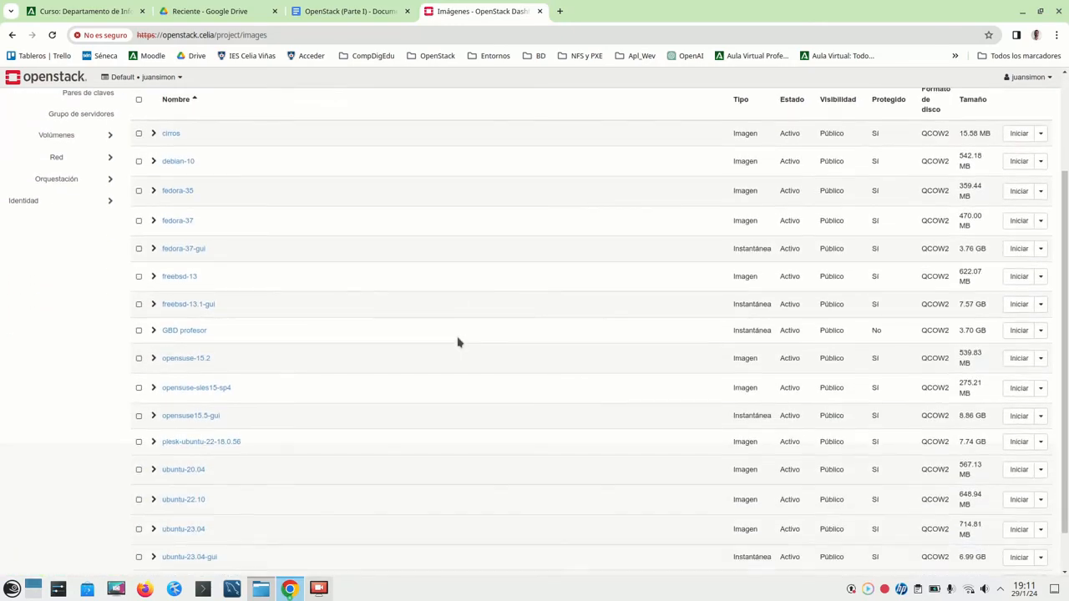
pyautogui.scroll(-1, 458, 342)
pyautogui.scroll(3, 458, 342)
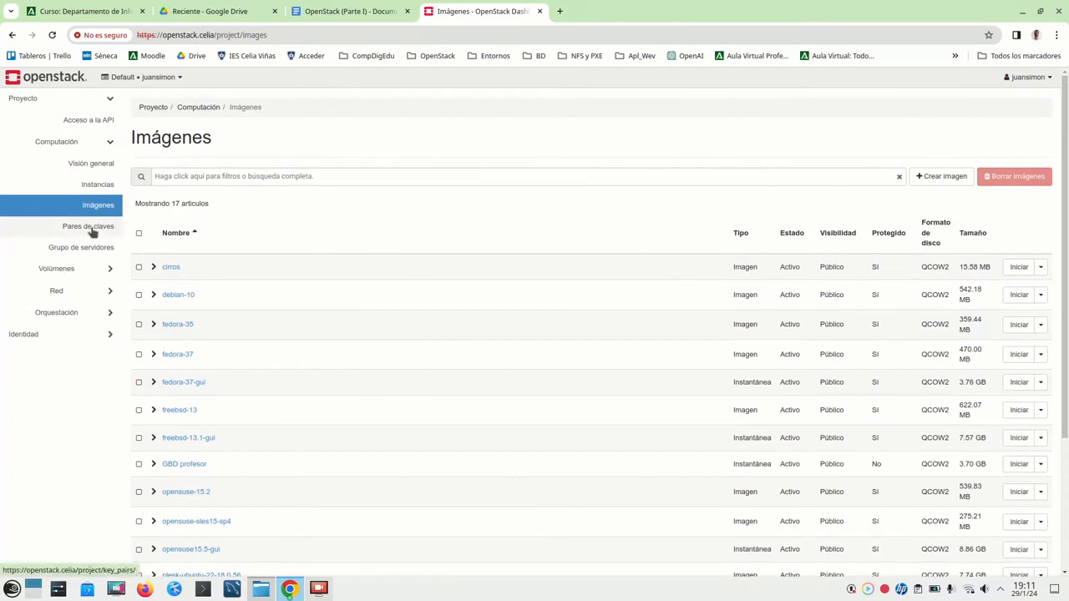
# - Visit Pares de claves, Grupo de servidores and Volúmenes, then open Red > Topología de red
pyautogui.click(92, 227)
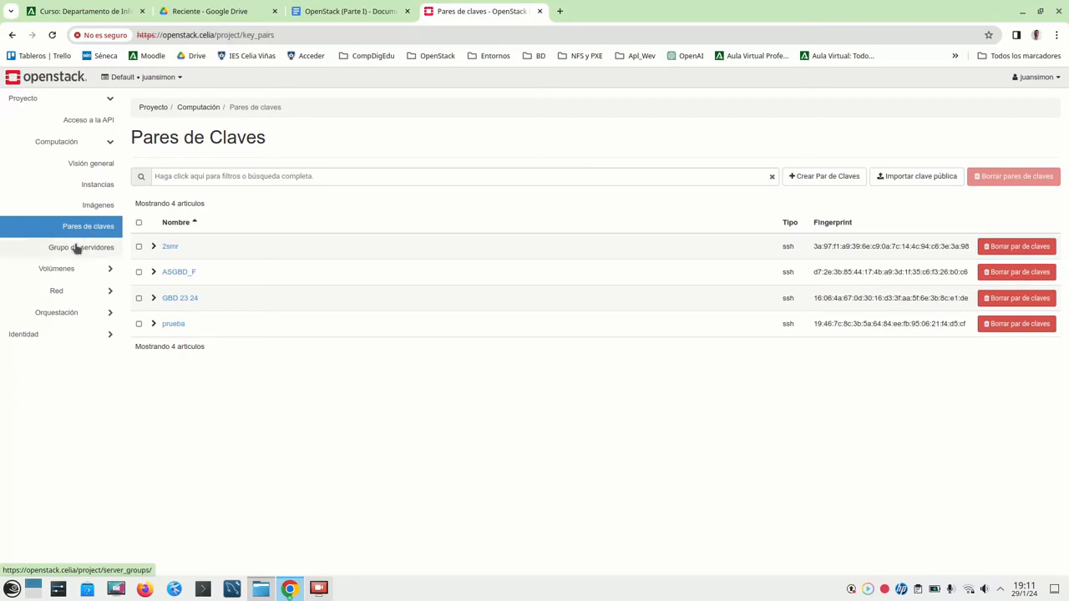
pyautogui.click(77, 248)
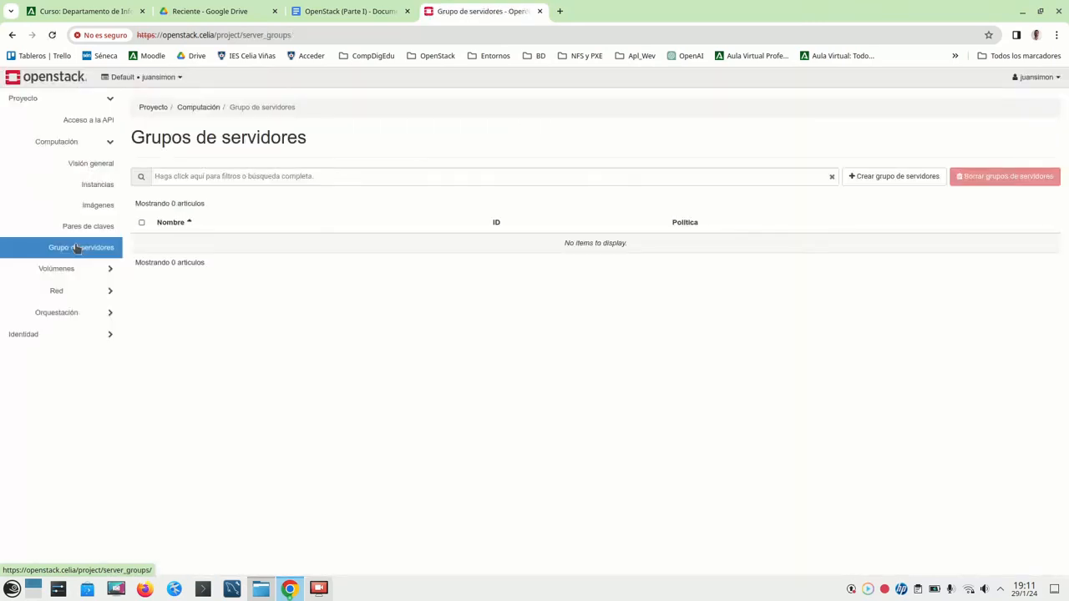
pyautogui.click(56, 269)
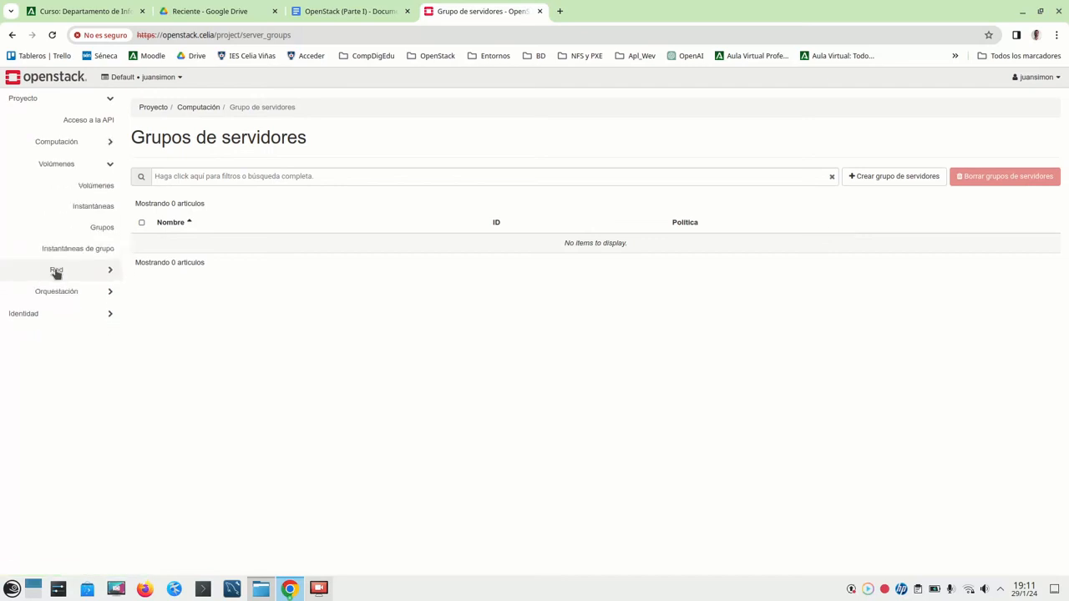
pyautogui.click(93, 191)
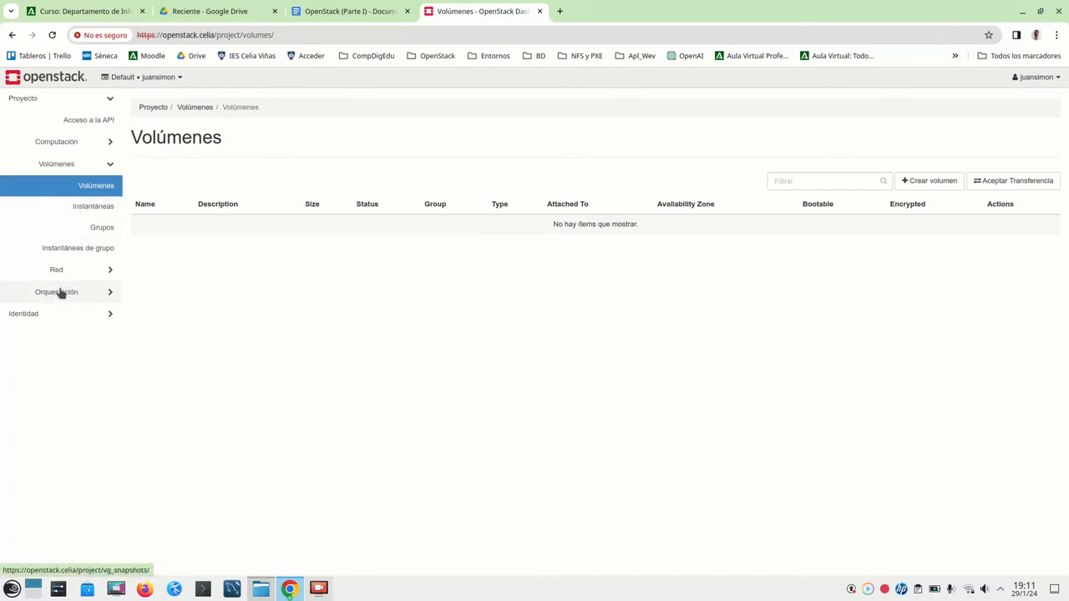
pyautogui.click(86, 270)
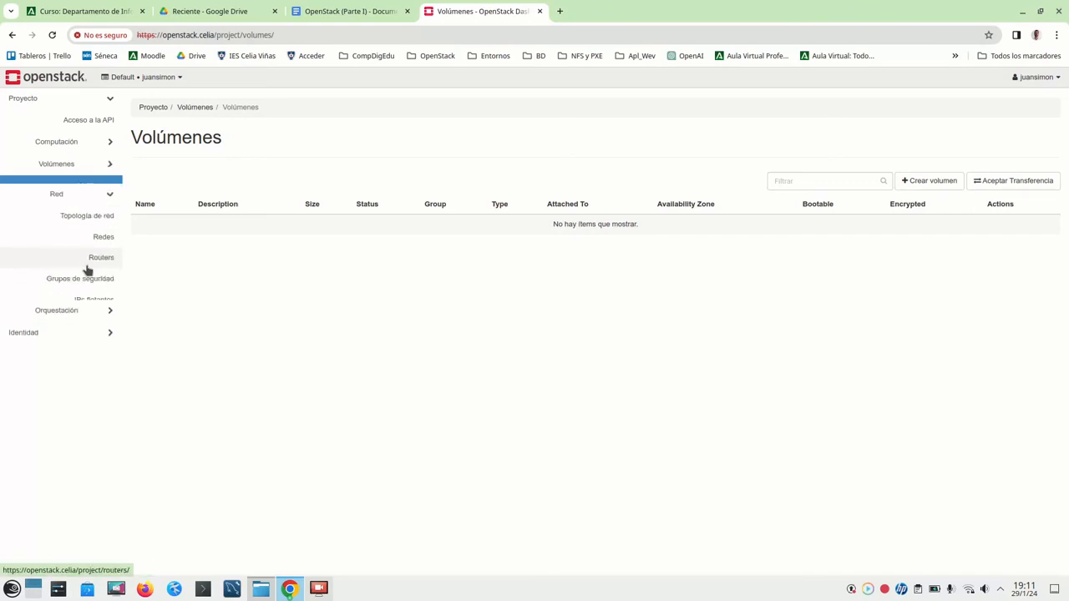
pyautogui.click(104, 208)
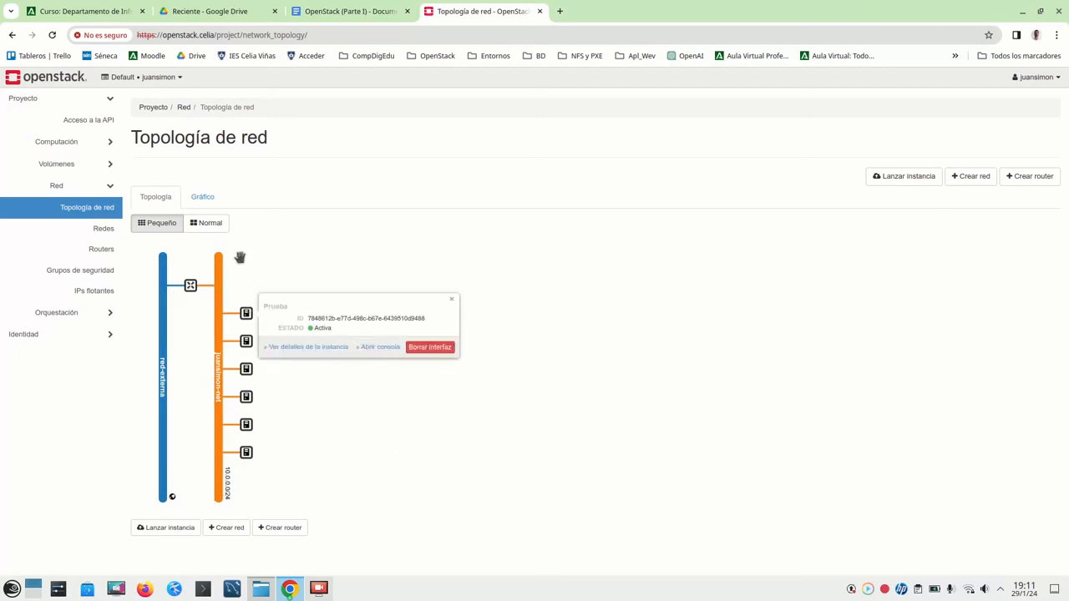
# - View the router, Prueba and ASIR práctica Replicación 1 topology popups, then open Grupos de seguridad
pyautogui.click(189, 289)
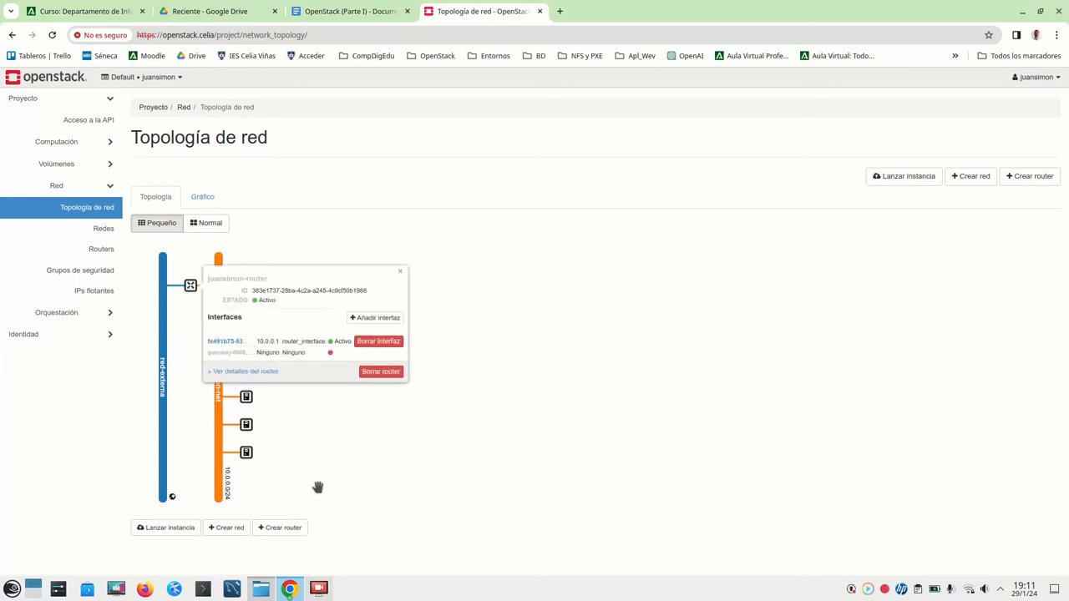
pyautogui.click(627, 336)
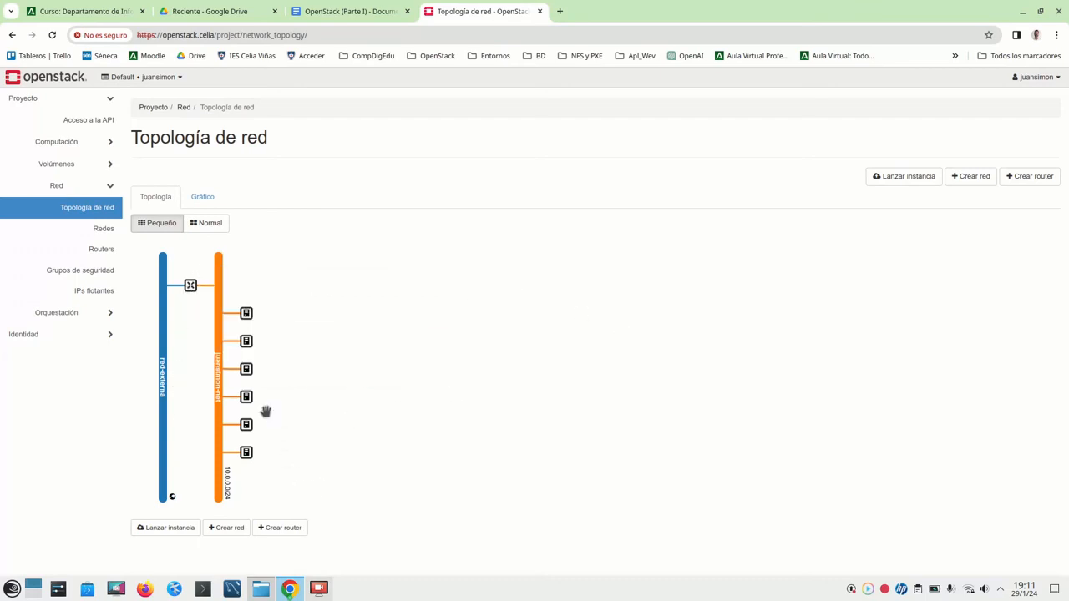
pyautogui.click(249, 311)
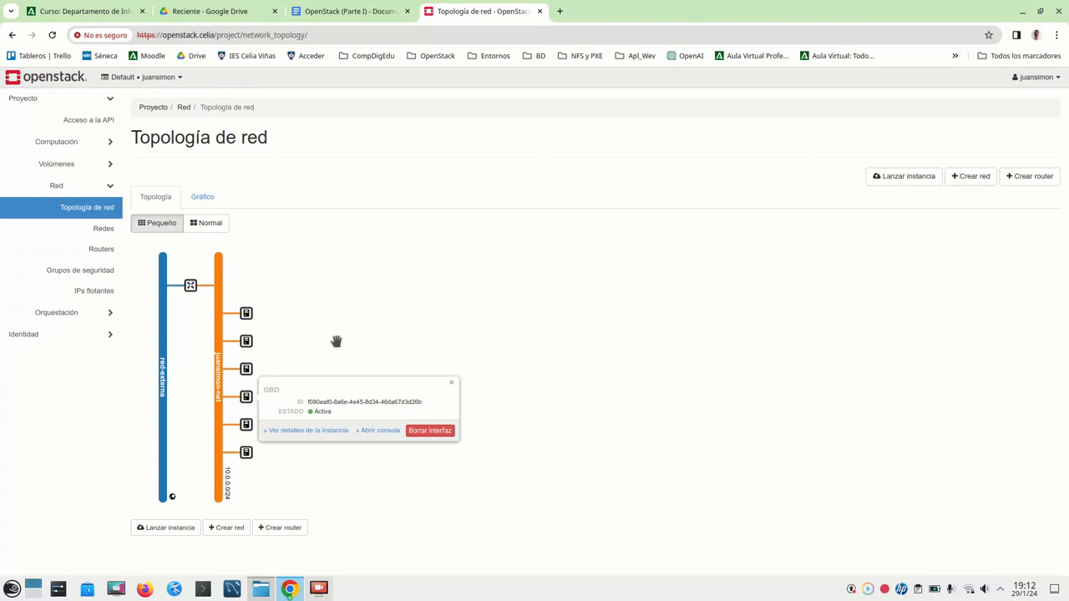
pyautogui.click(190, 285)
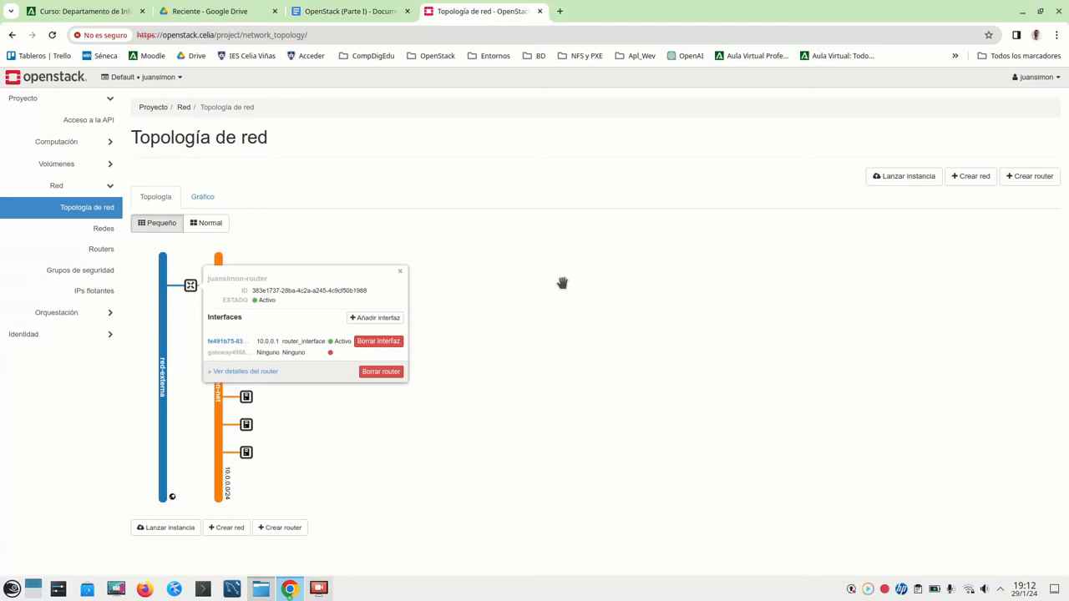
pyautogui.click(237, 425)
pyautogui.click(243, 368)
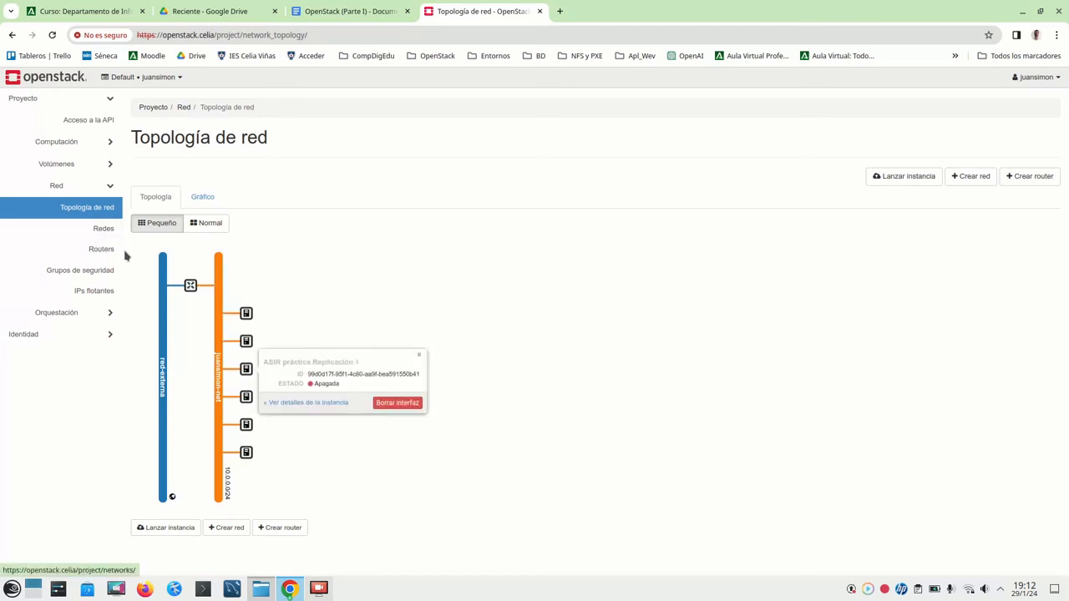
pyautogui.click(92, 272)
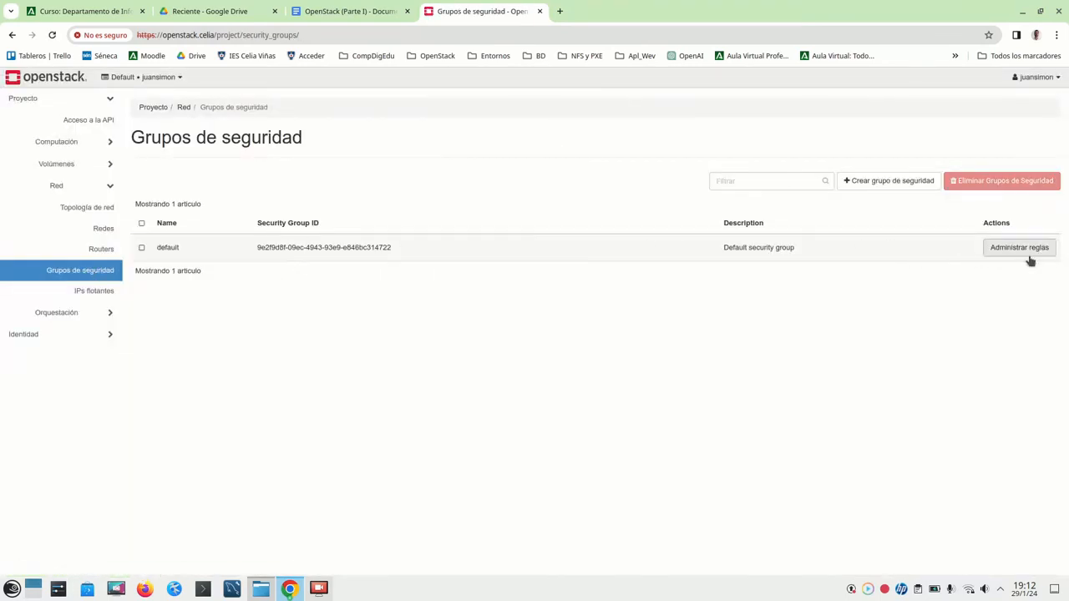
# - Review the default security group's 10 rules, then go to IPs flotantes
pyautogui.click(1030, 258)
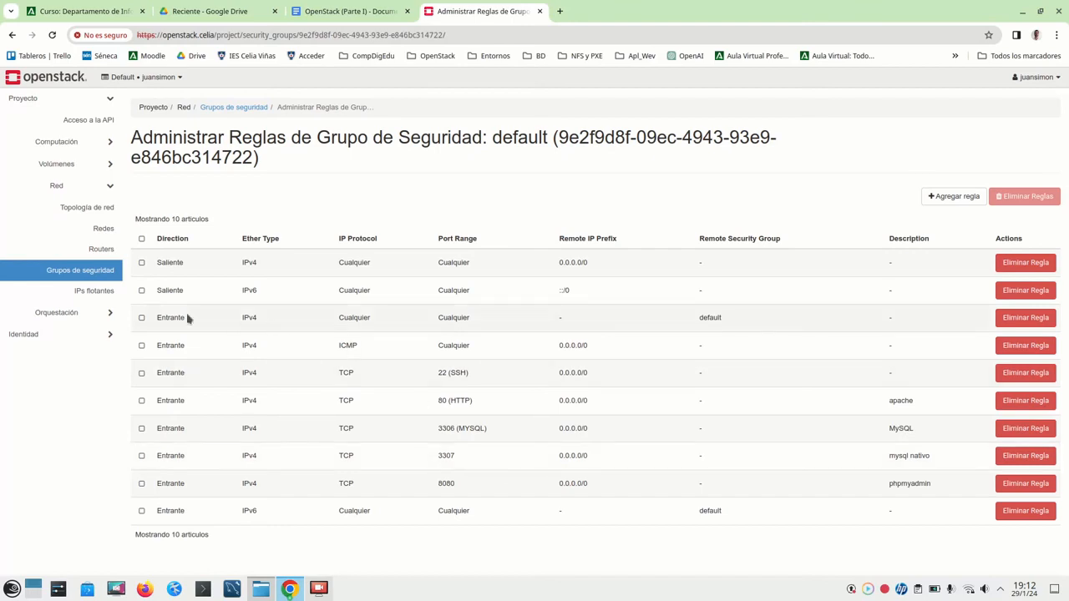
pyautogui.click(85, 293)
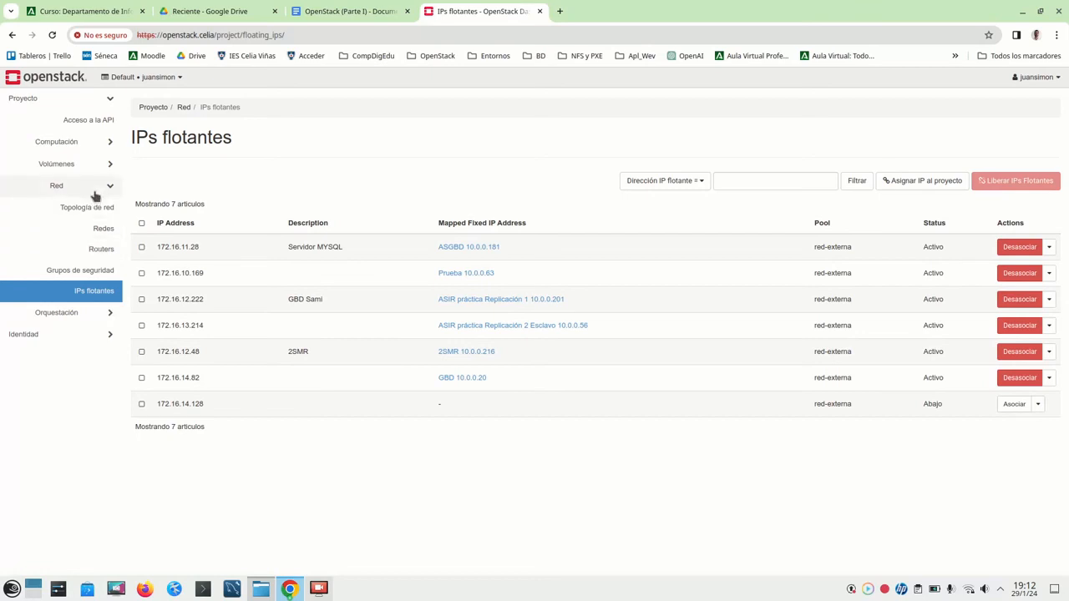
# - Go back to the Compute Instances list and start the ASIR práctica Replicación 2 Esclavo instance
pyautogui.click(110, 144)
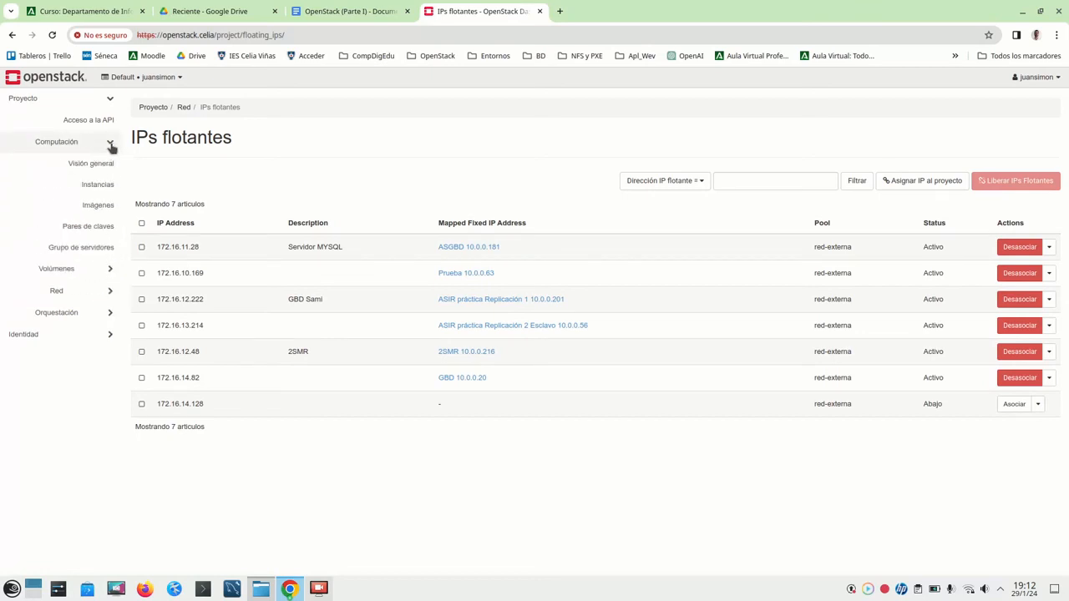
pyautogui.click(97, 193)
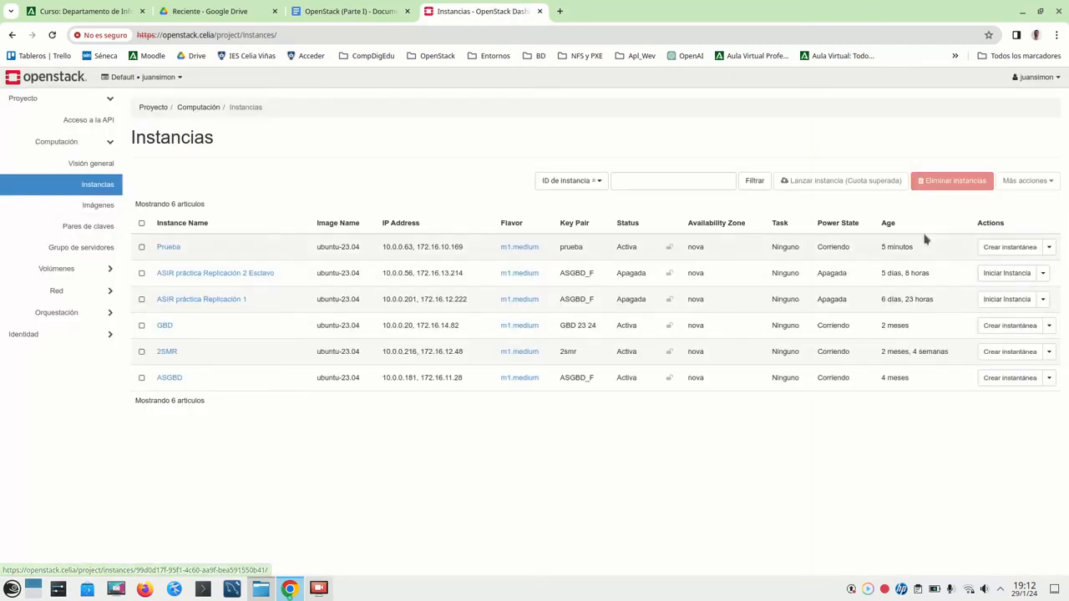
pyautogui.click(1007, 275)
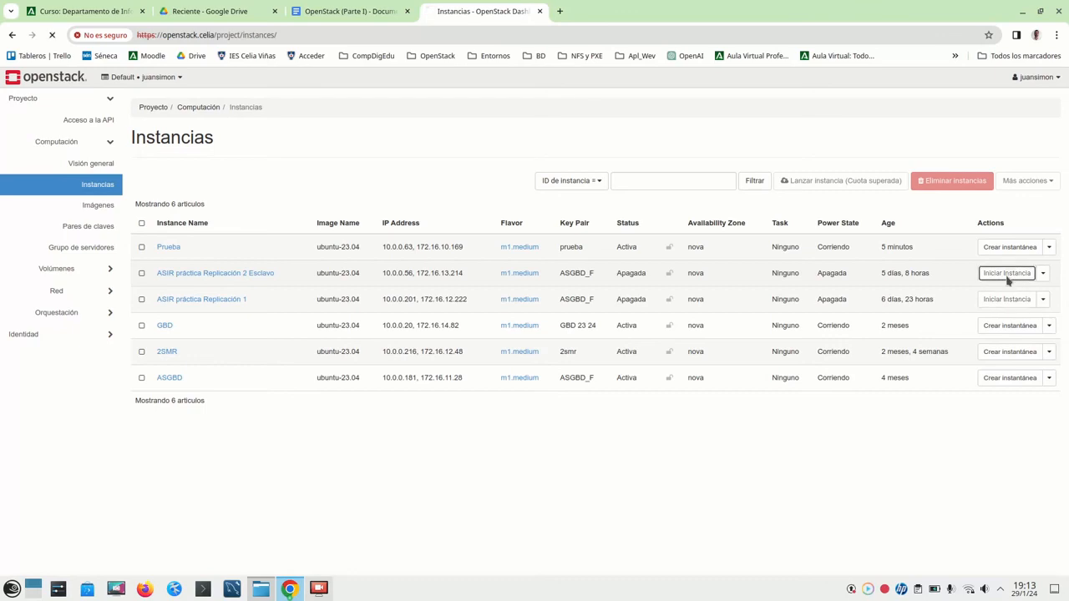